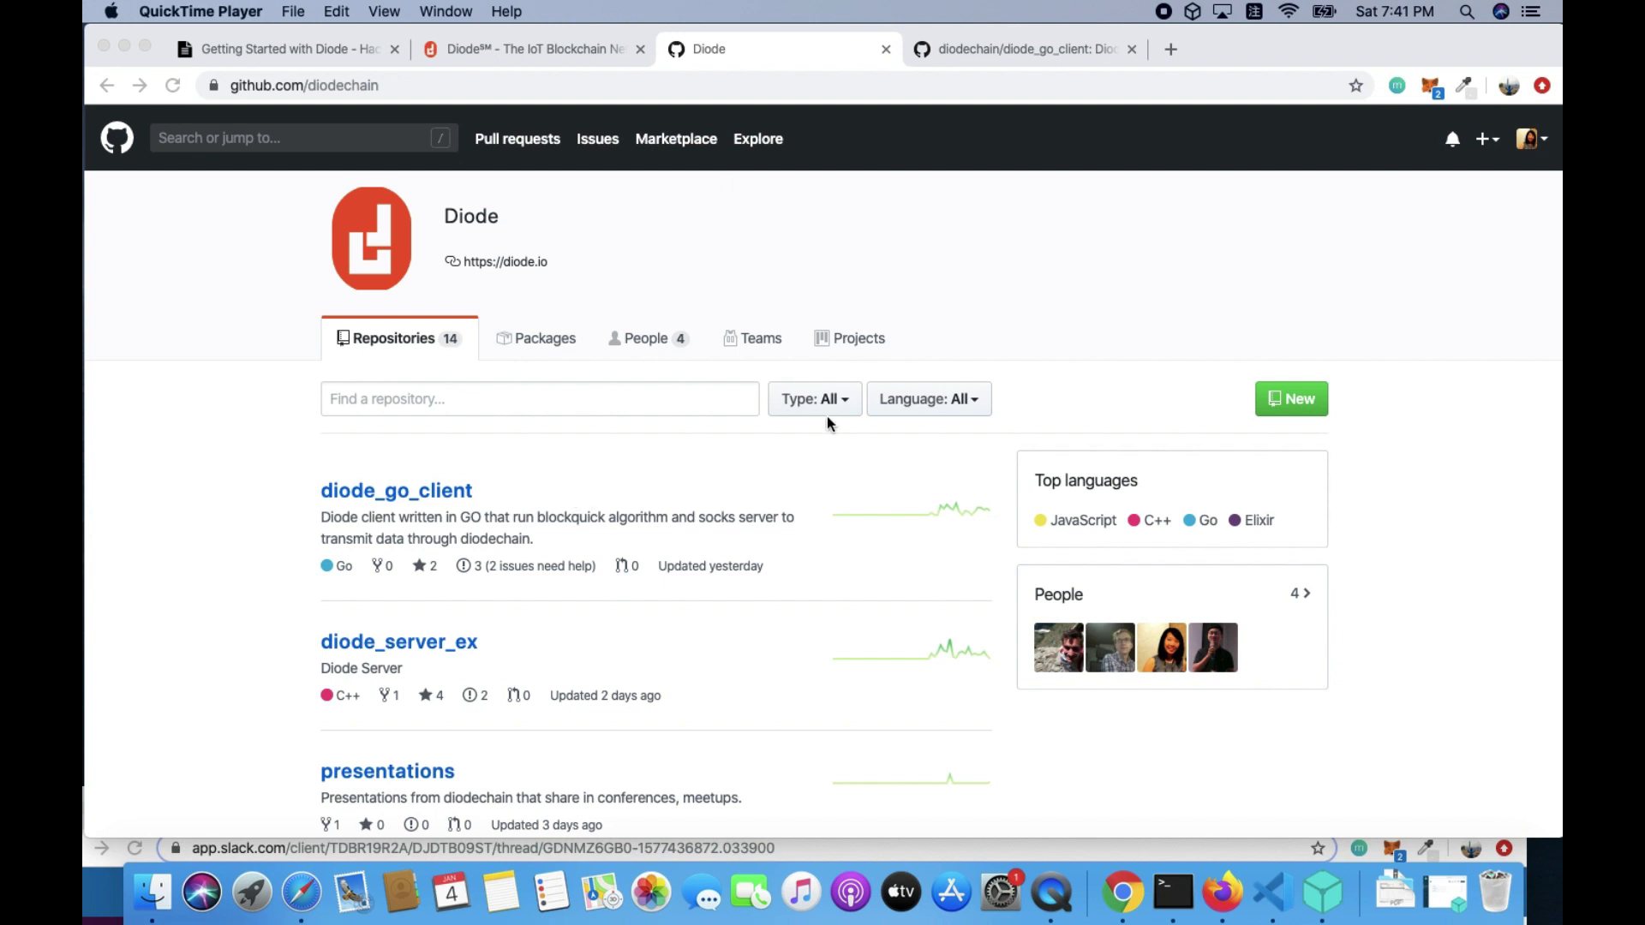
Open the diodechain/diode_go_client repository page and scroll through its file list
{"action": "left_click", "coordinate": [983, 53]}
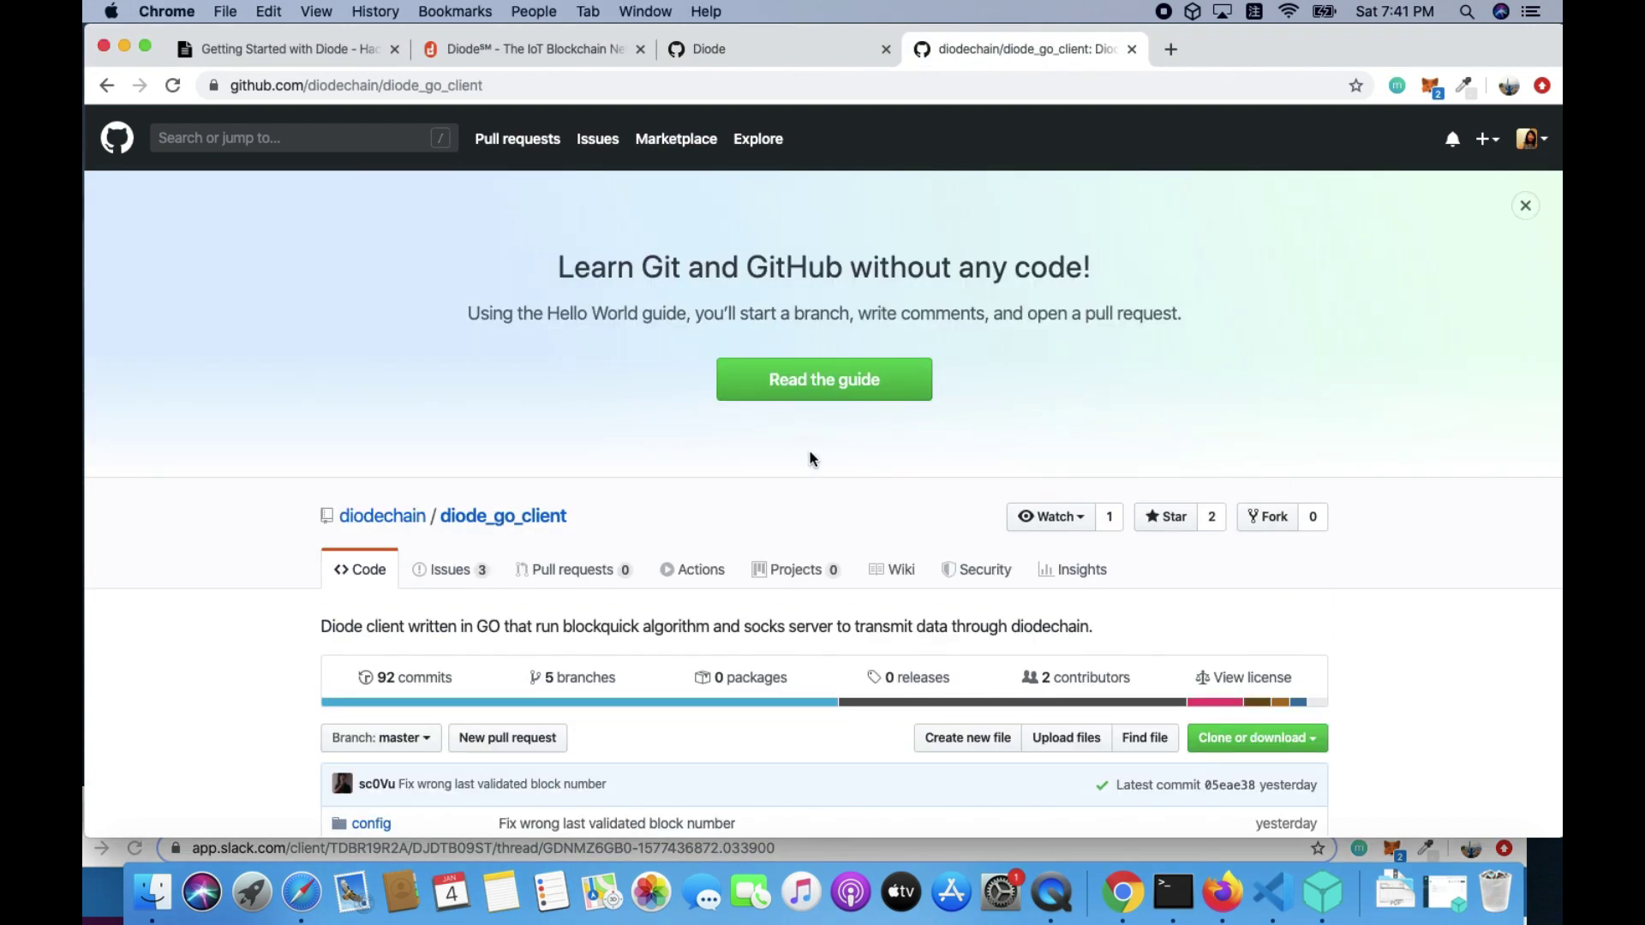
{"action": "scroll", "coordinate": [813, 459], "scroll_direction": "down", "scroll_amount": 1}
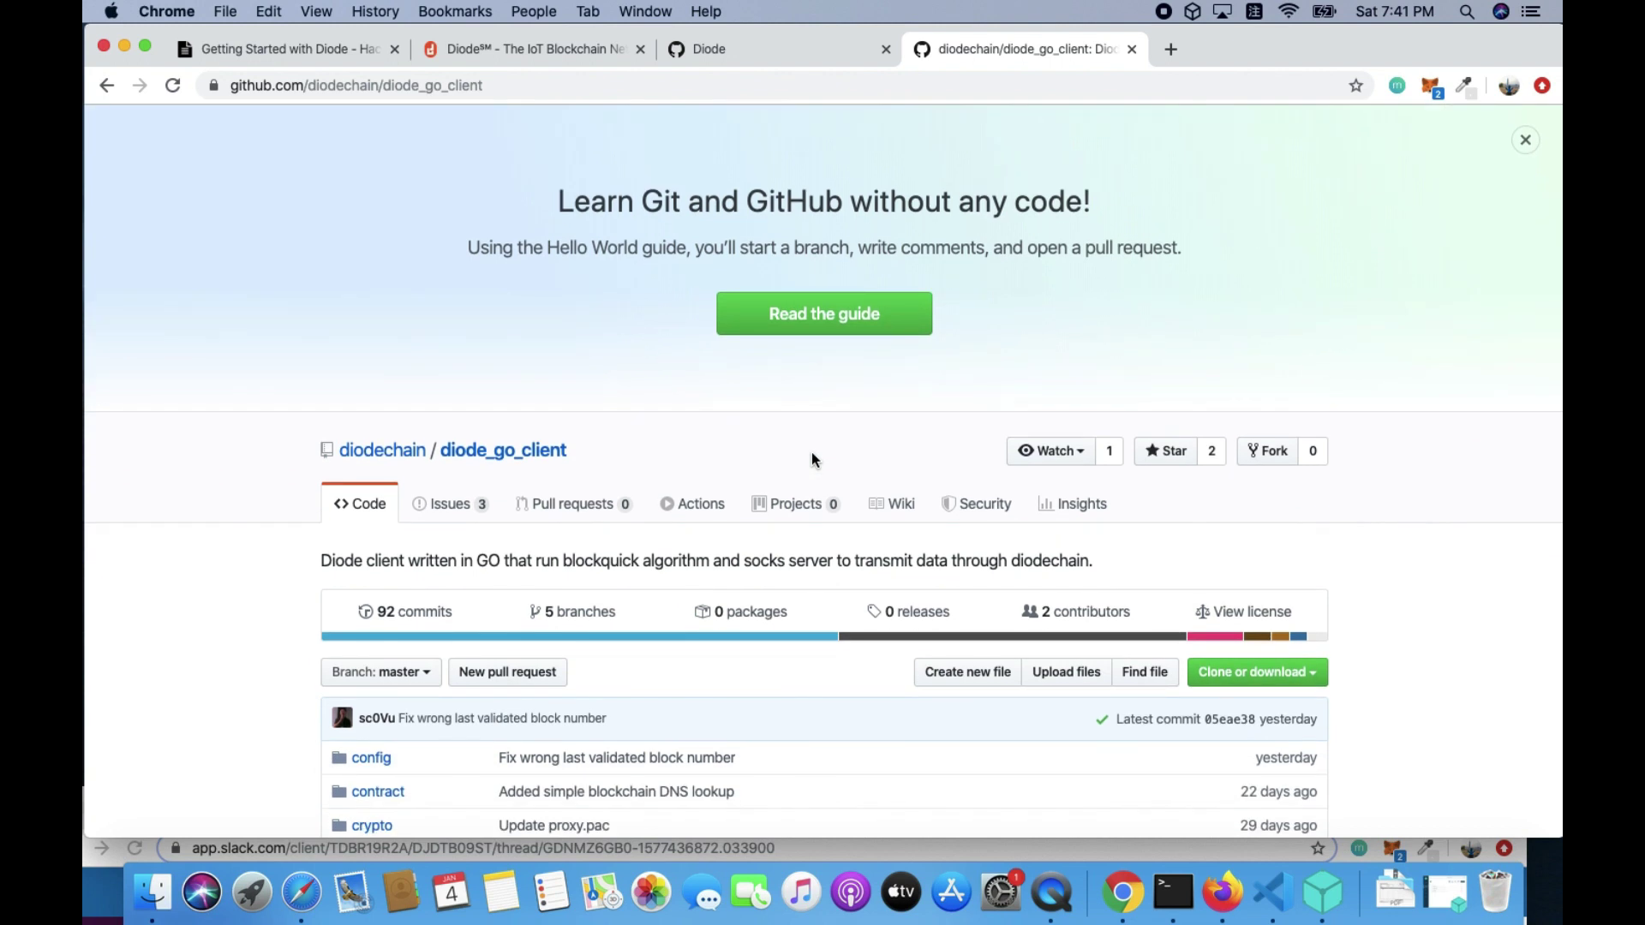
{"action": "scroll", "coordinate": [812, 454], "scroll_direction": "down", "scroll_amount": 1}
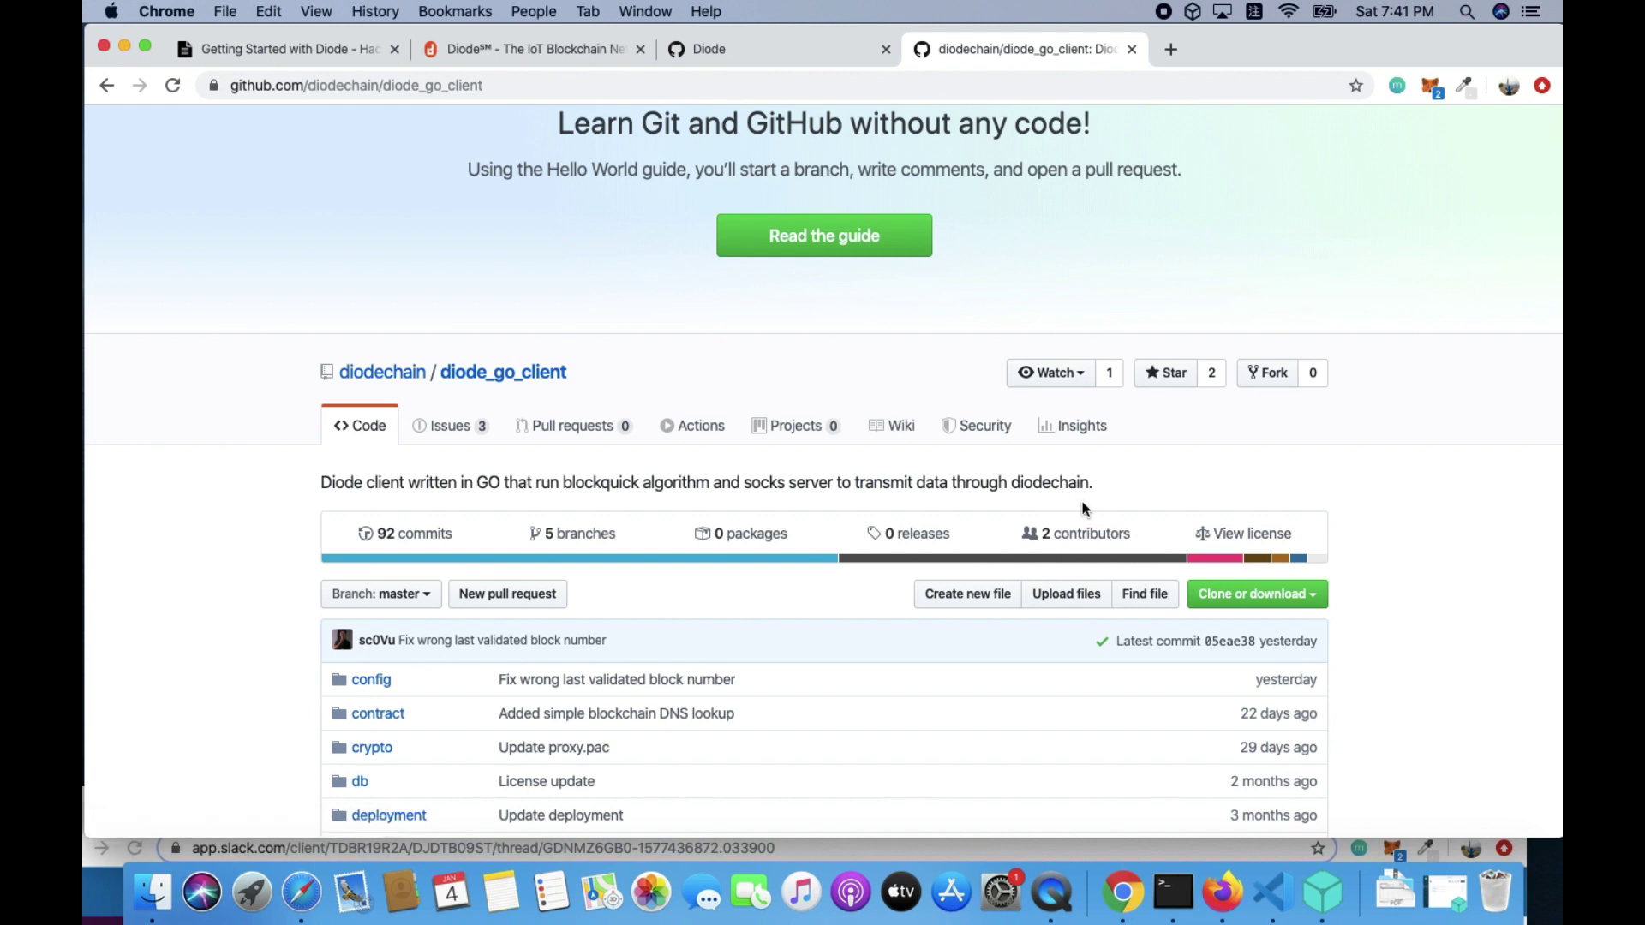
{"action": "scroll", "coordinate": [1134, 535], "scroll_direction": "down", "scroll_amount": 1}
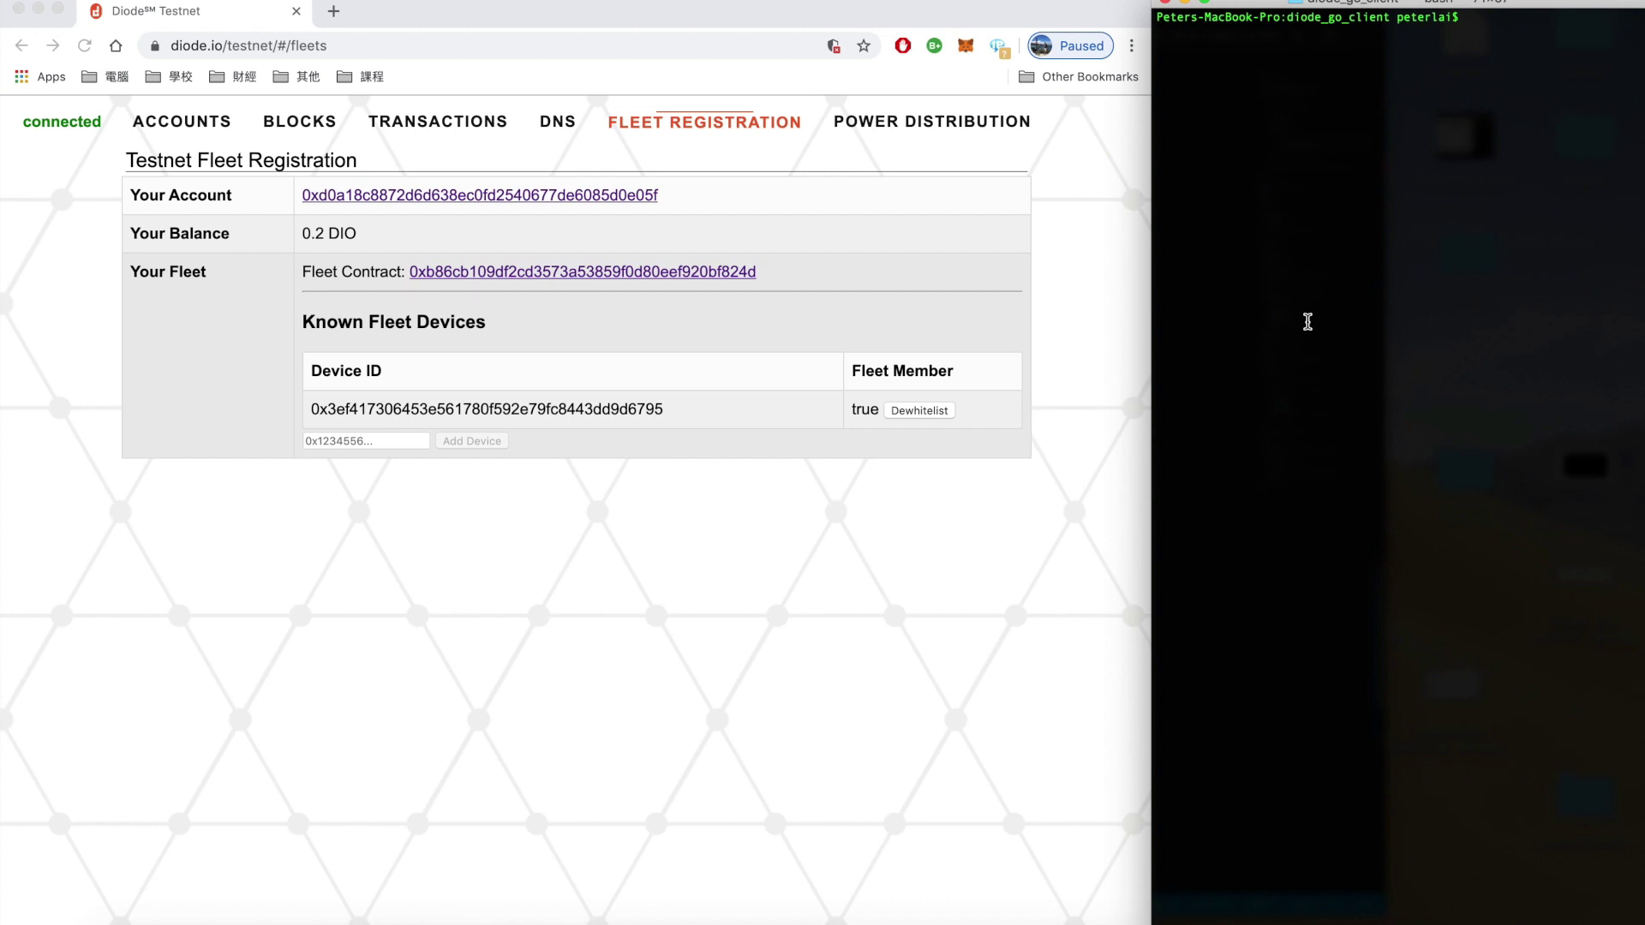
Check the installed versions: OpenSSL 1.0.2s and Go go1.13
{"action": "type", "text": "openssl version"}
{"action": "key", "text": "Return"}
{"action": "type", "text": "go version"}
{"action": "key", "text": "Return"}
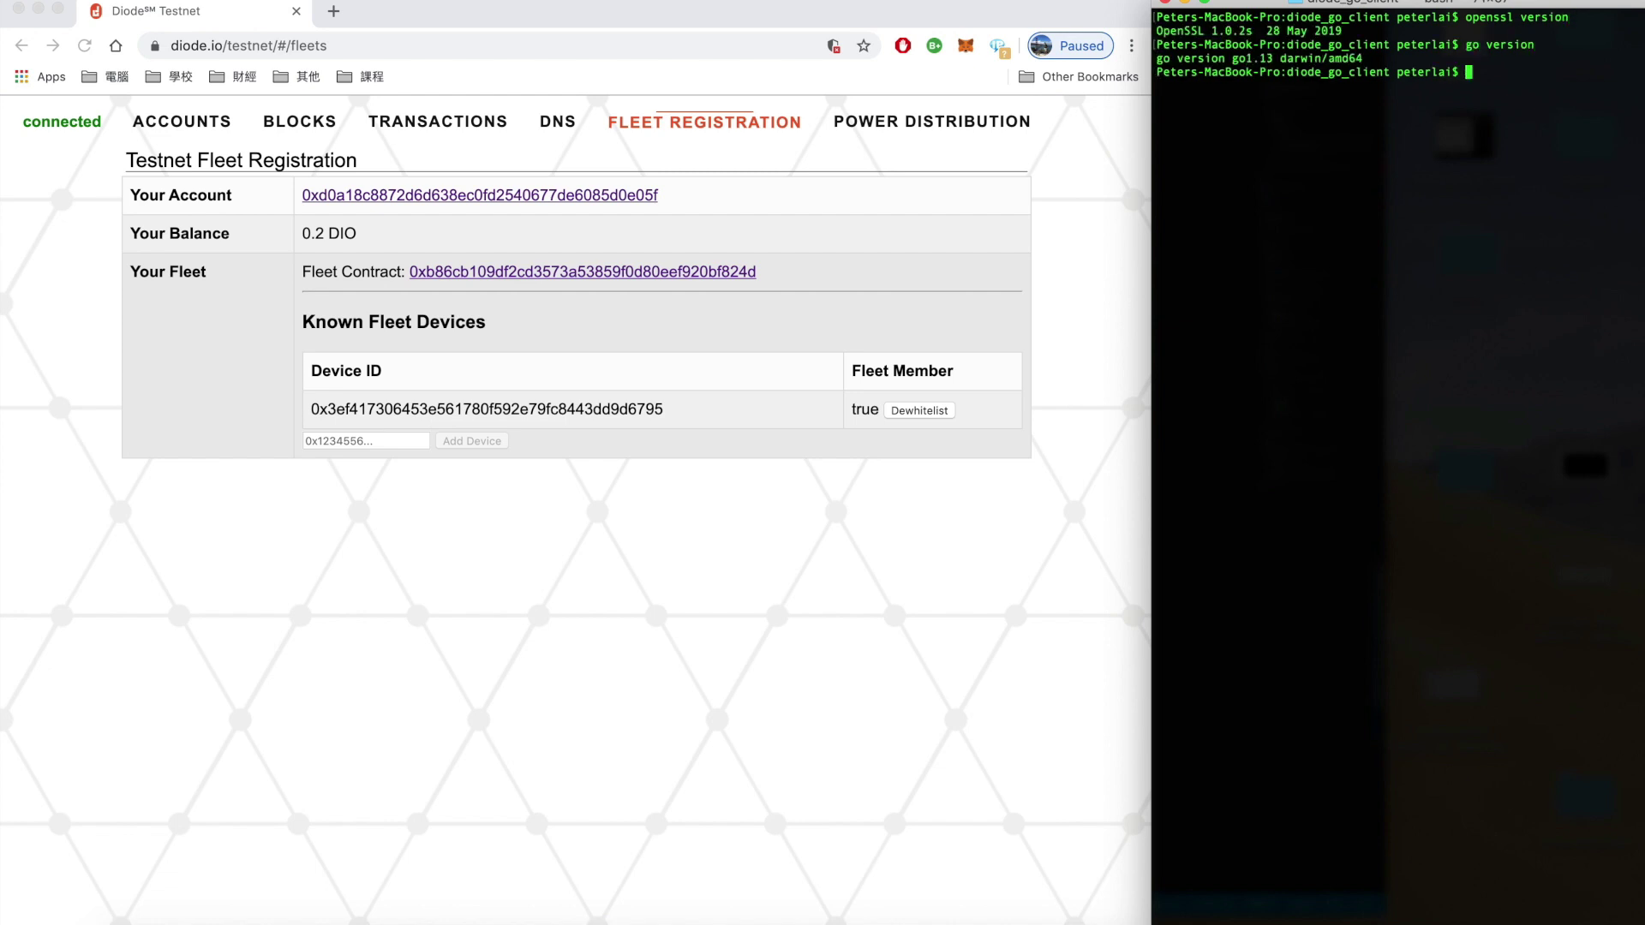
Build the client with make build and enter ./diode_go_client at the prompt
{"action": "type", "text": "make build"}
{"action": "key", "text": "Return"}
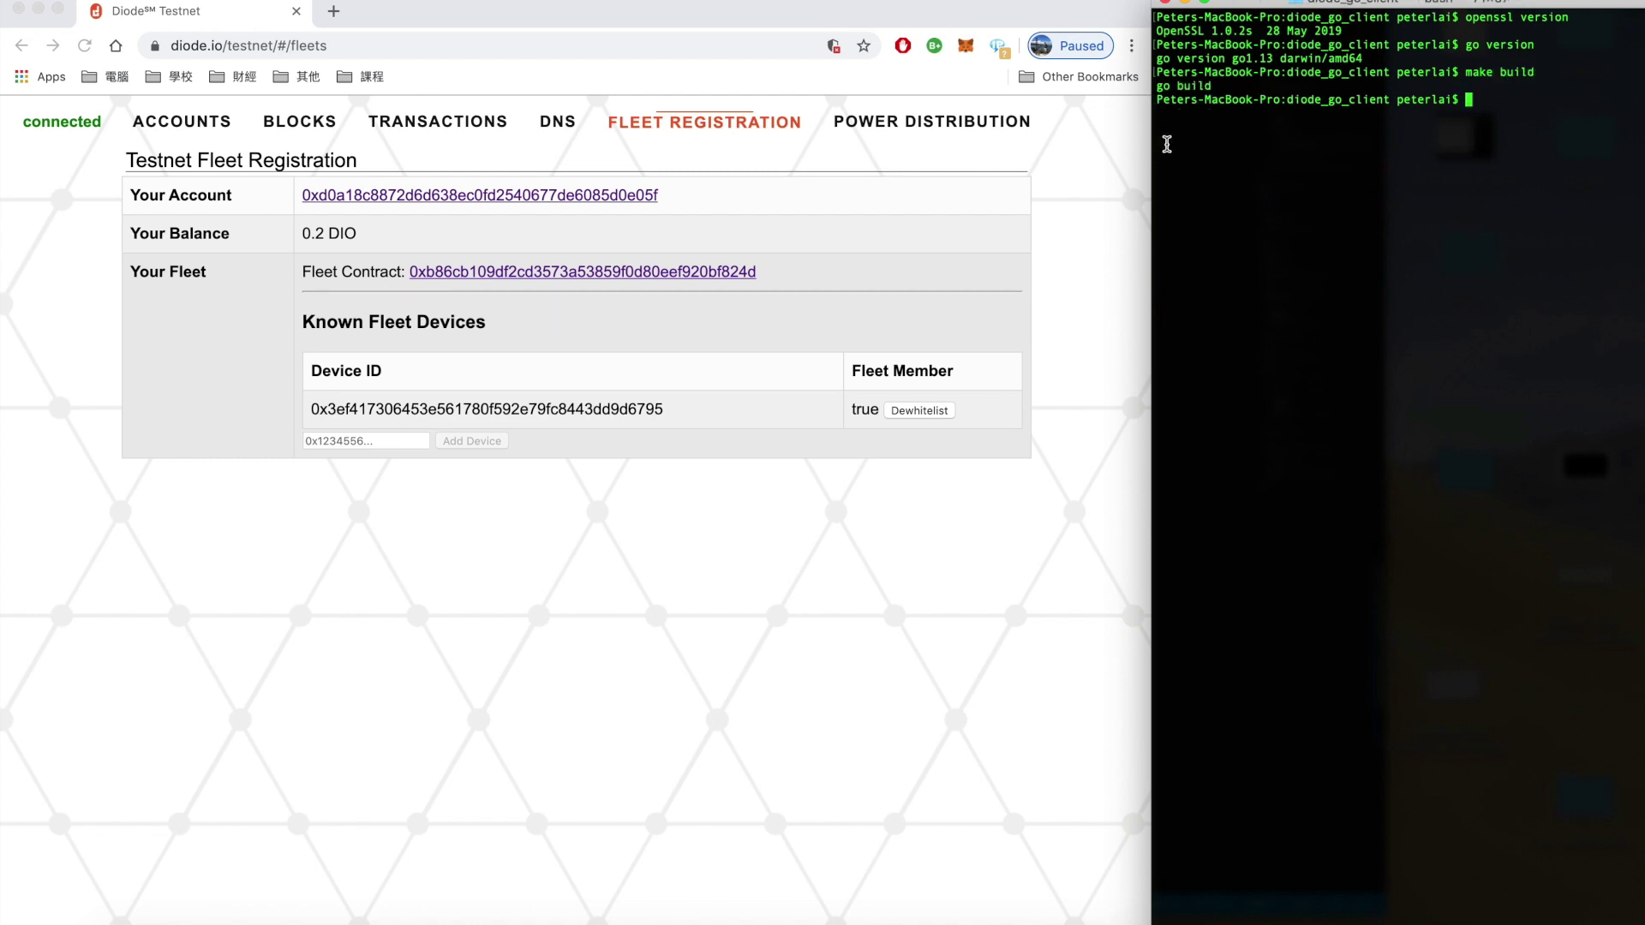
{"action": "type", "text": "./diode"}
{"action": "key", "text": "Tab"}
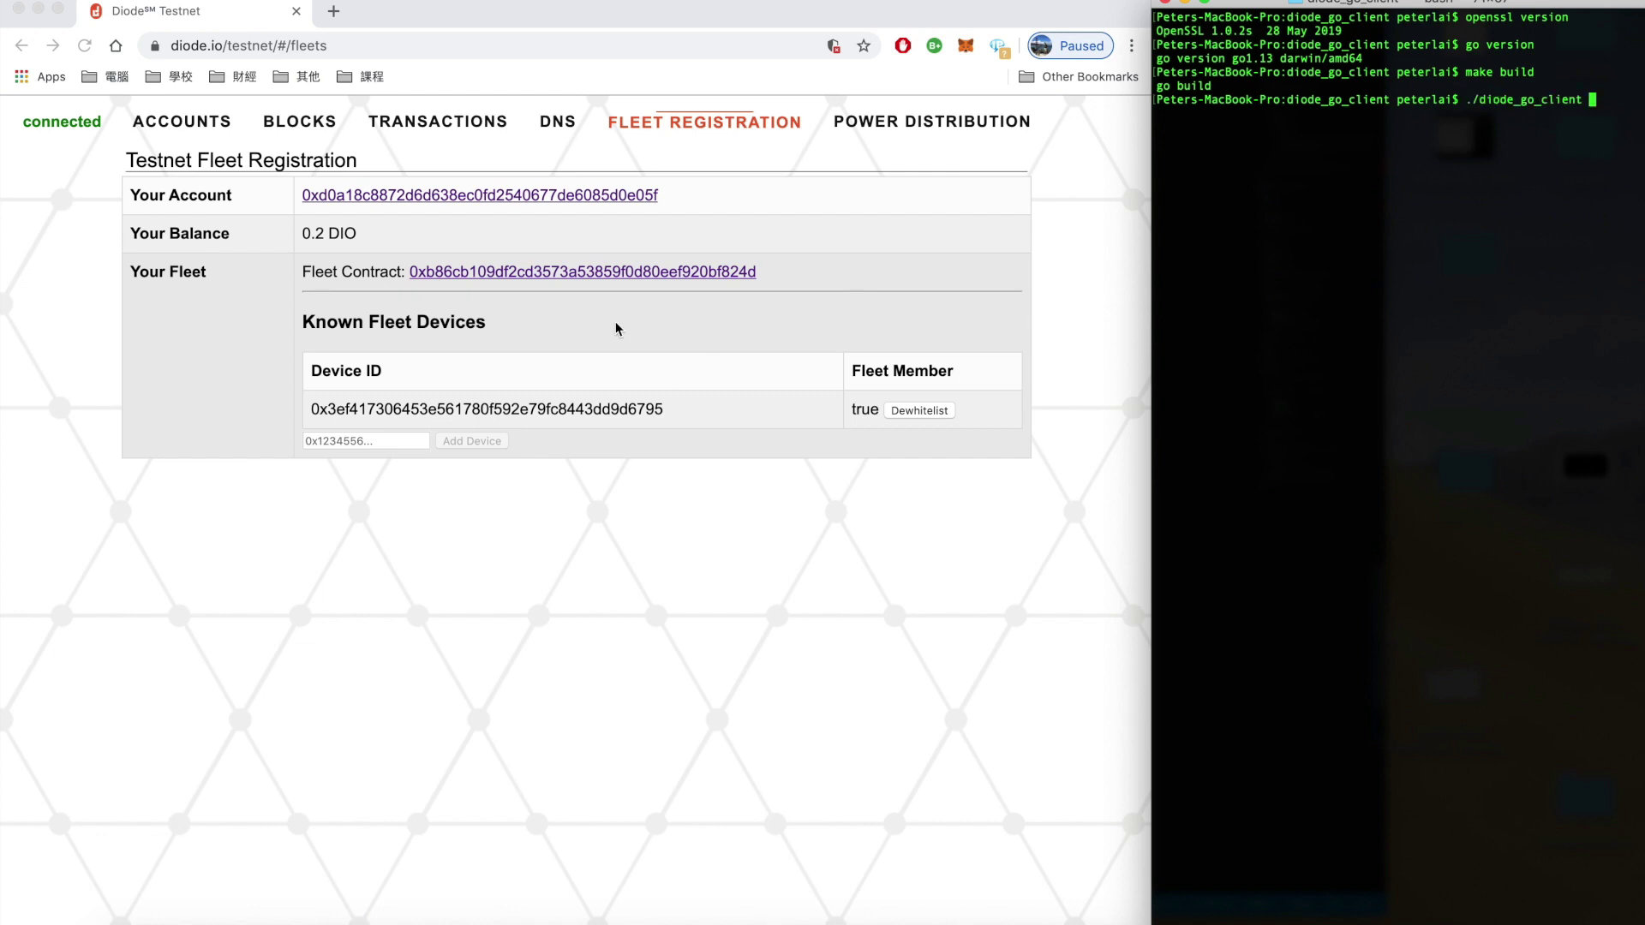
Run ./diode_go_client -fleet with the Fleet Contract address copied from the testnet page
{"action": "left_click", "coordinate": [782, 285]}
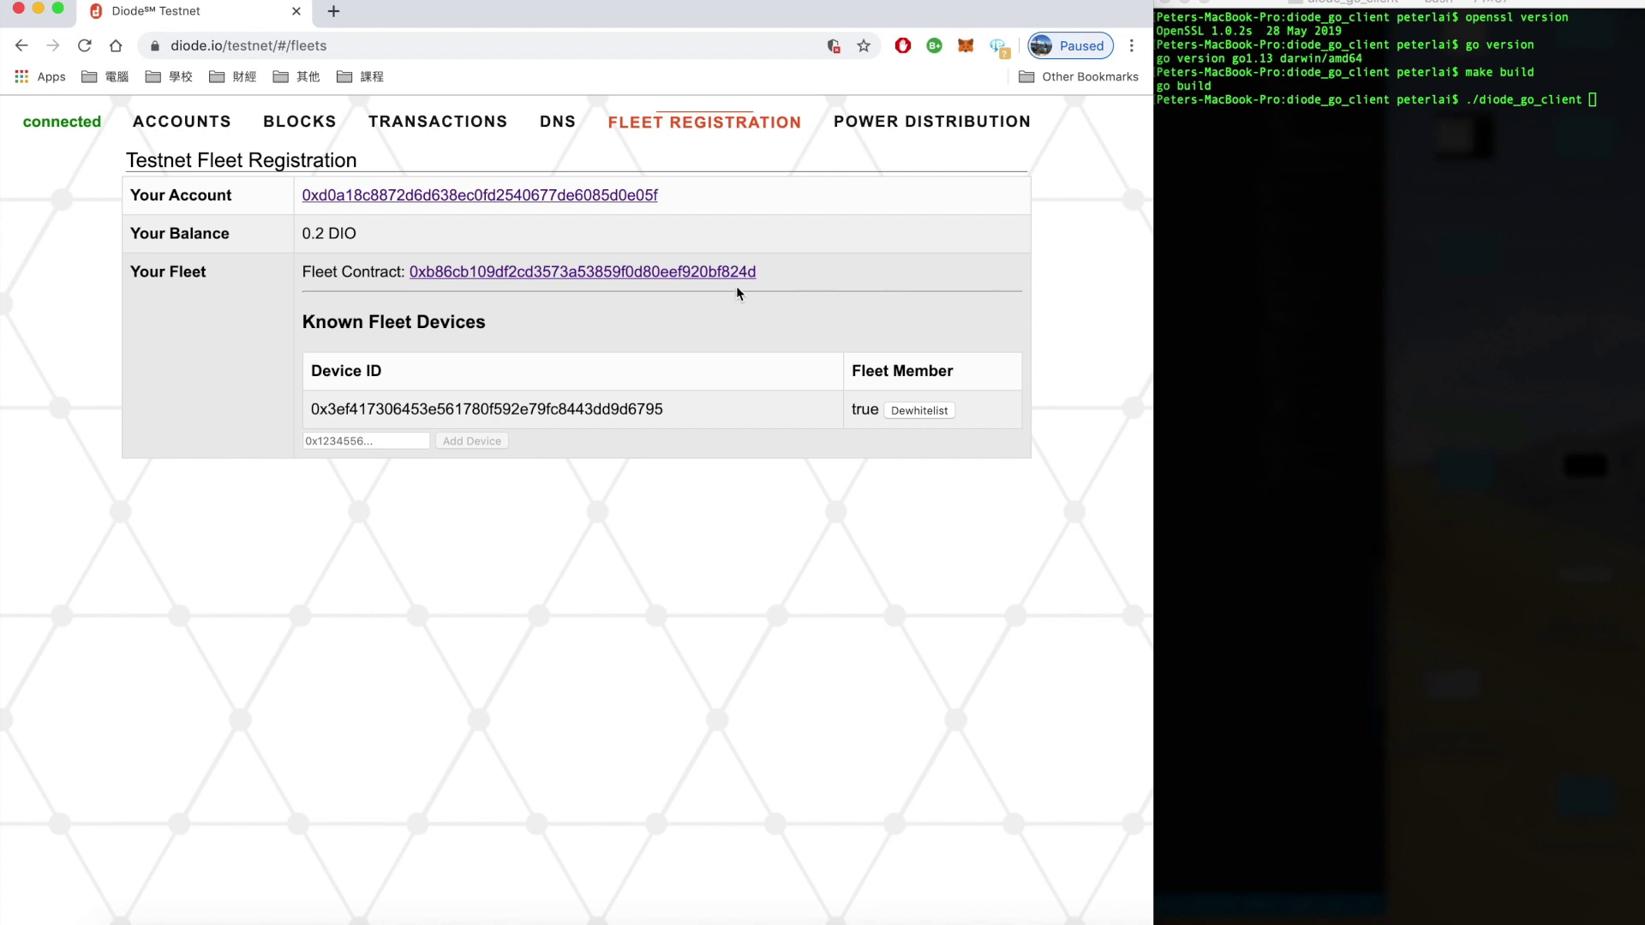
{"action": "left_click_drag", "start_coordinate": [760, 275], "coordinate": [408, 279]}
{"action": "key", "text": "super+c"}
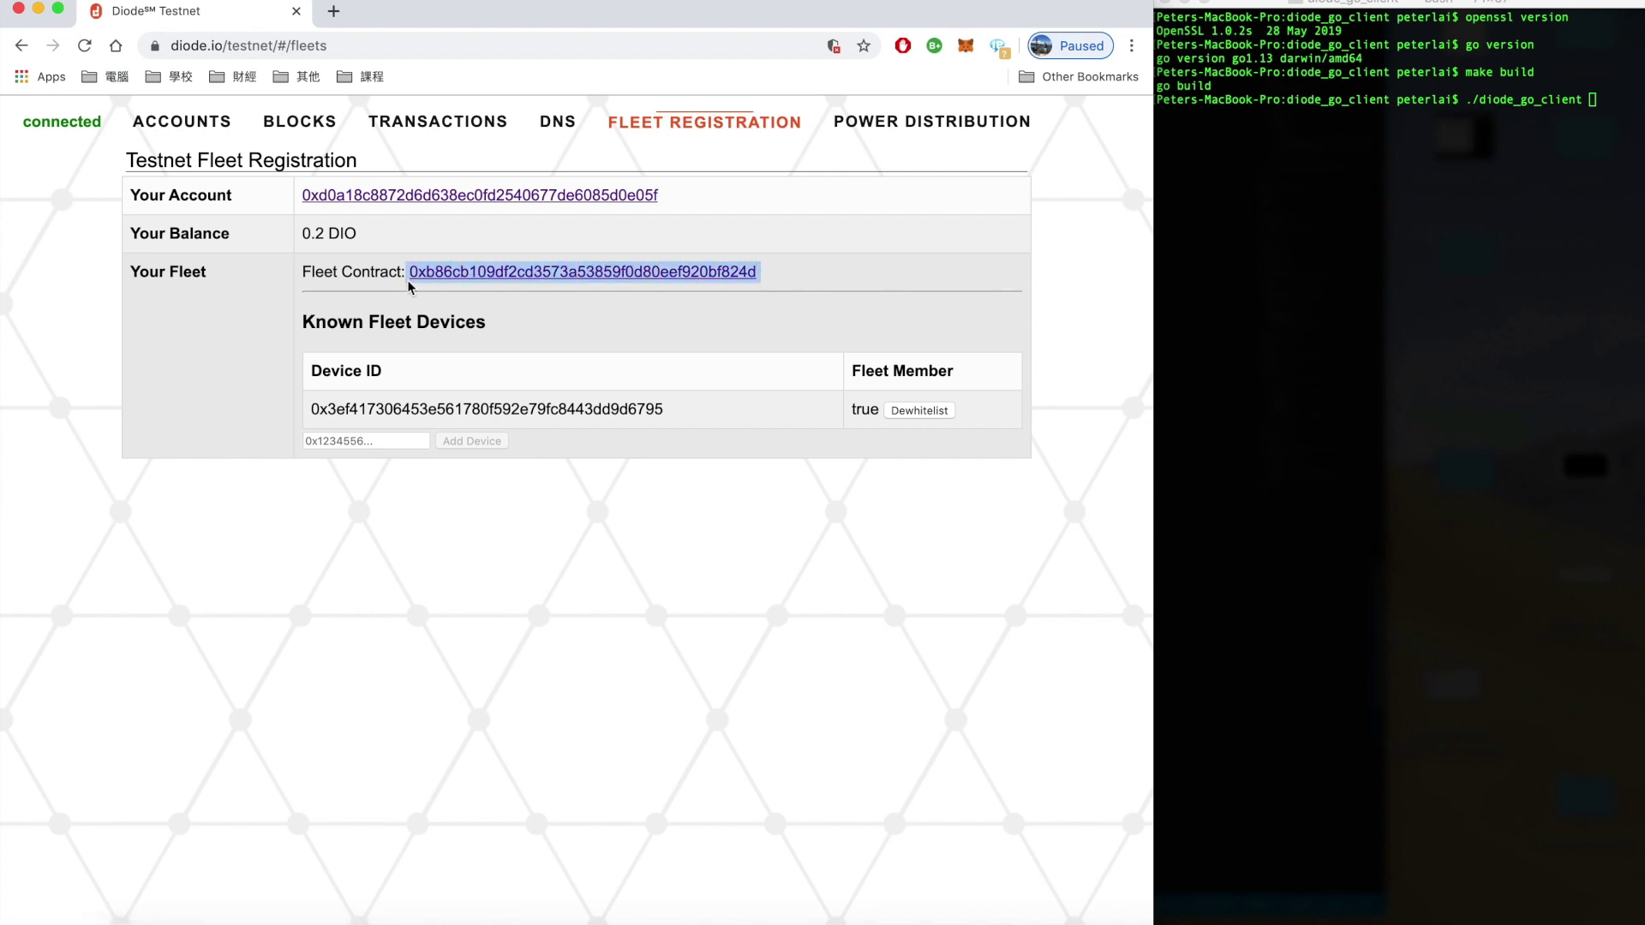
{"action": "key", "text": "super+Tab"}
{"action": "type", "text": "-fleet"}
{"action": "key", "text": "super+v"}
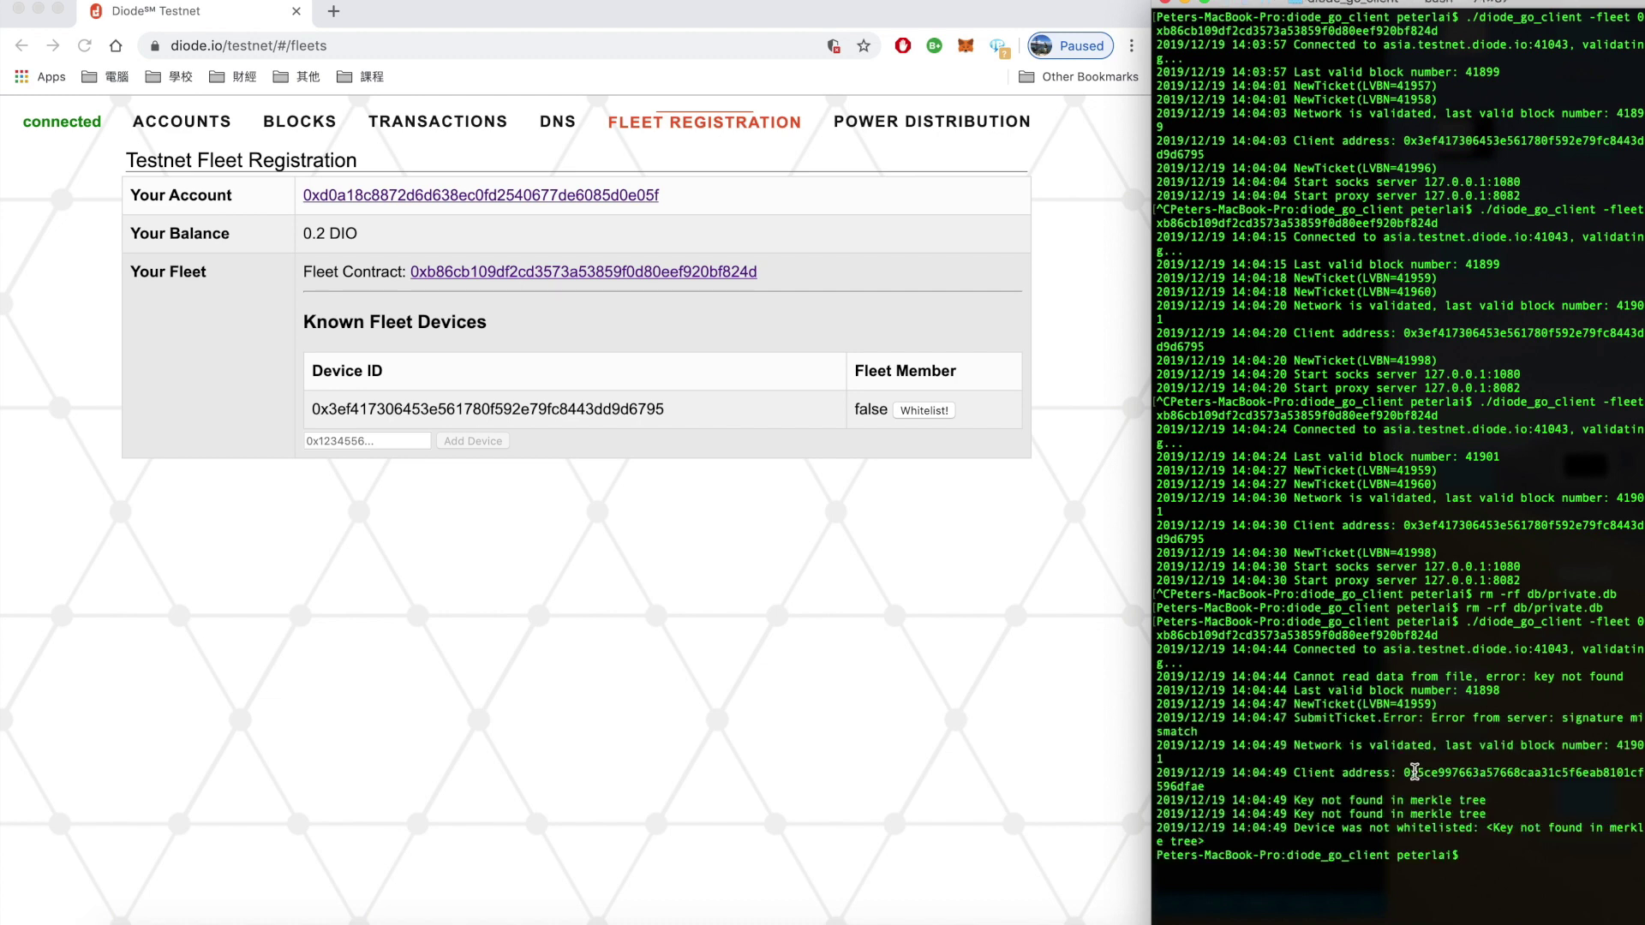
Add the client address from the terminal log as a fleet device, then whitelist it
{"action": "double_click", "coordinate": [1431, 772]}
{"action": "key", "text": "super+c"}
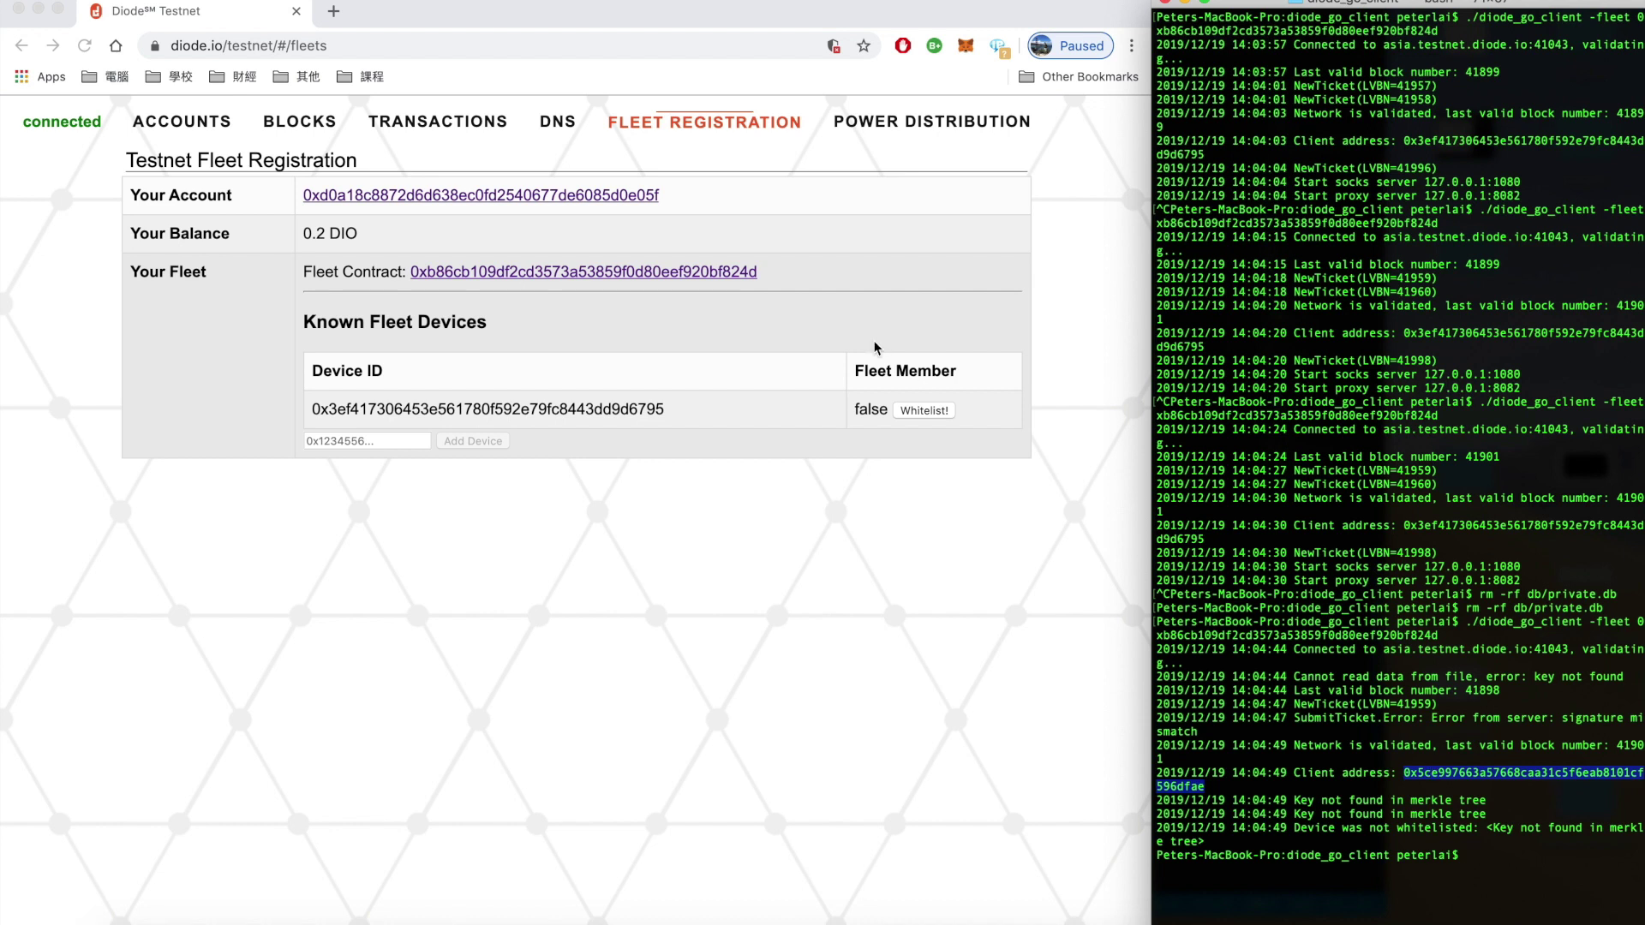
{"action": "left_click", "coordinate": [377, 441]}
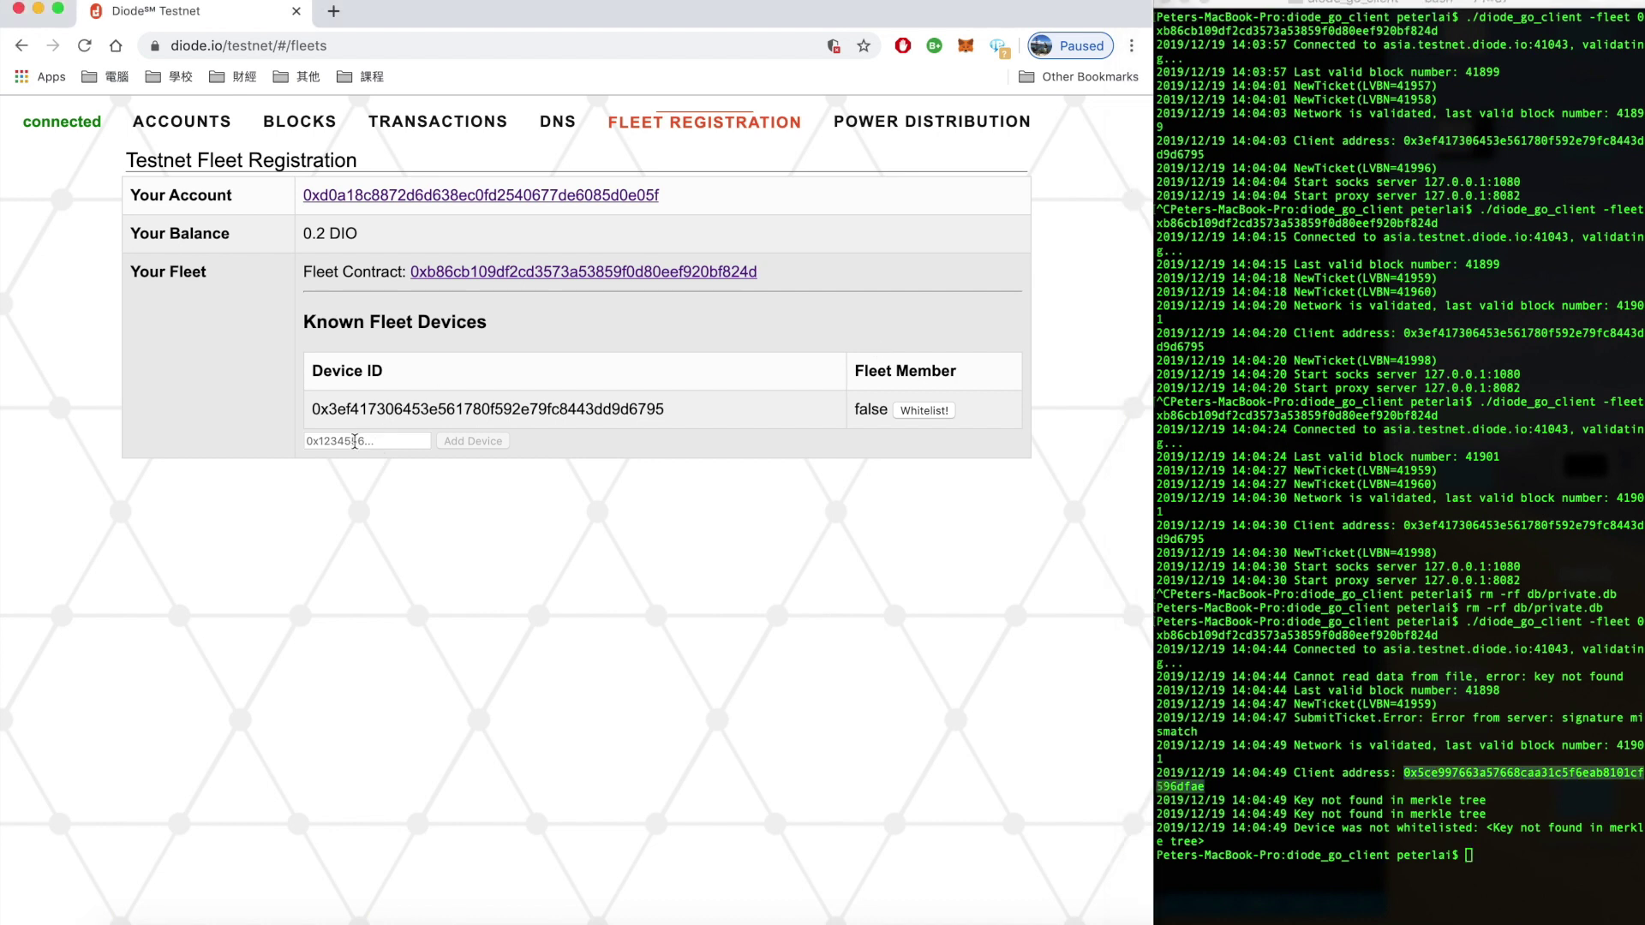
{"action": "left_click", "coordinate": [377, 441]}
{"action": "key", "text": "super+v"}
{"action": "left_click", "coordinate": [475, 443]}
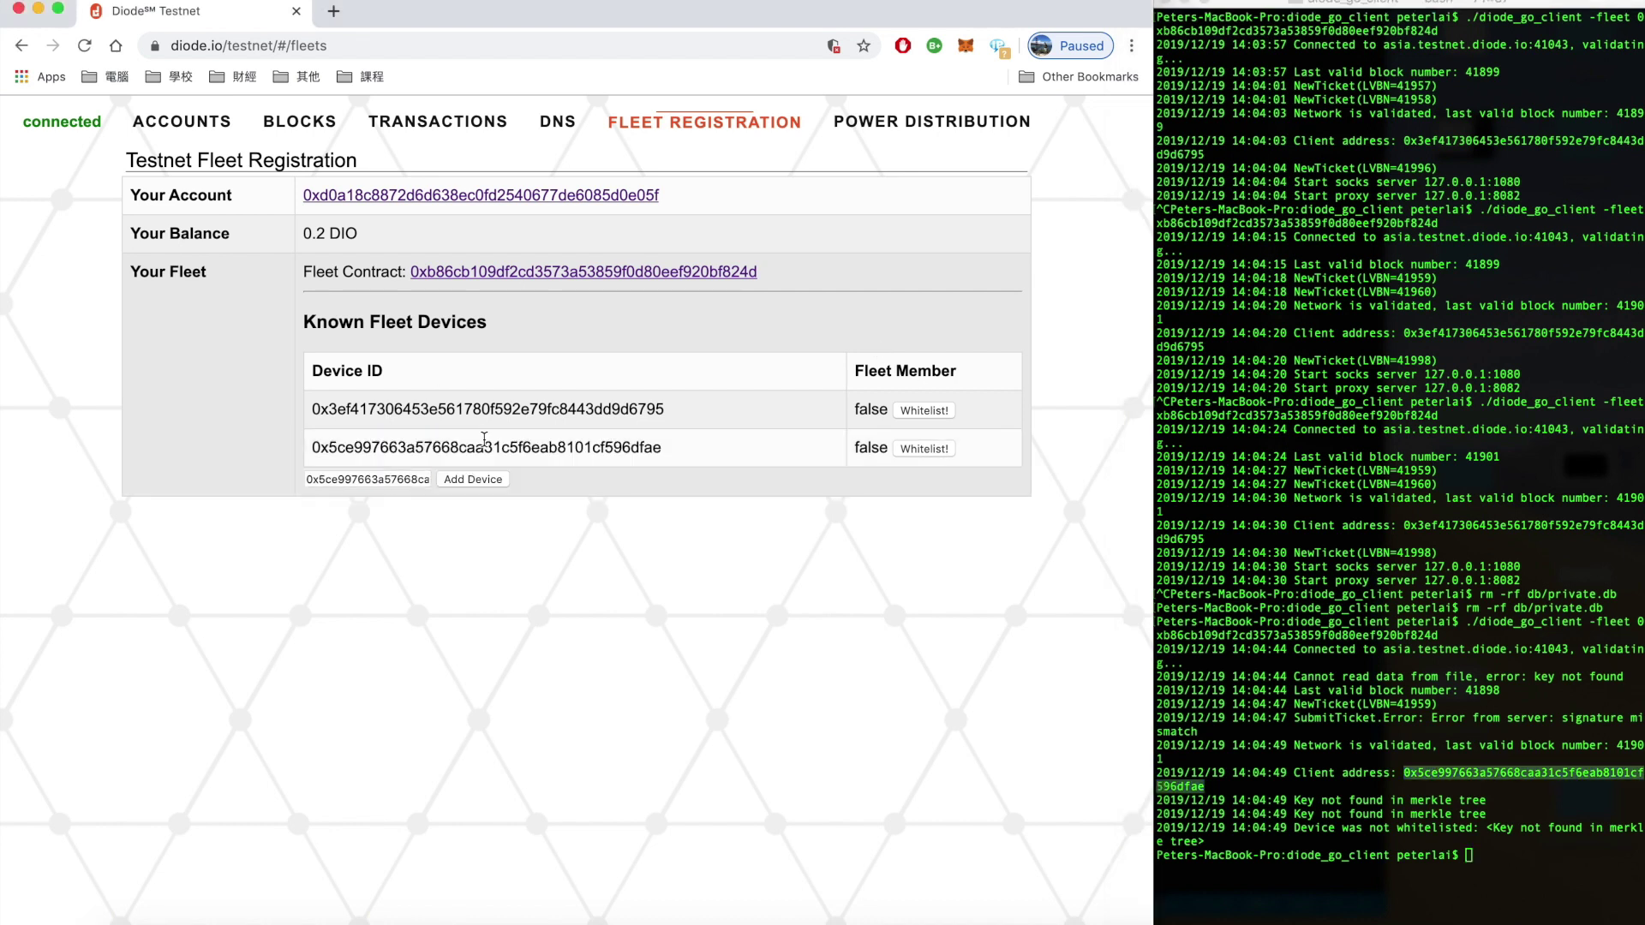
{"action": "left_click", "coordinate": [930, 449]}
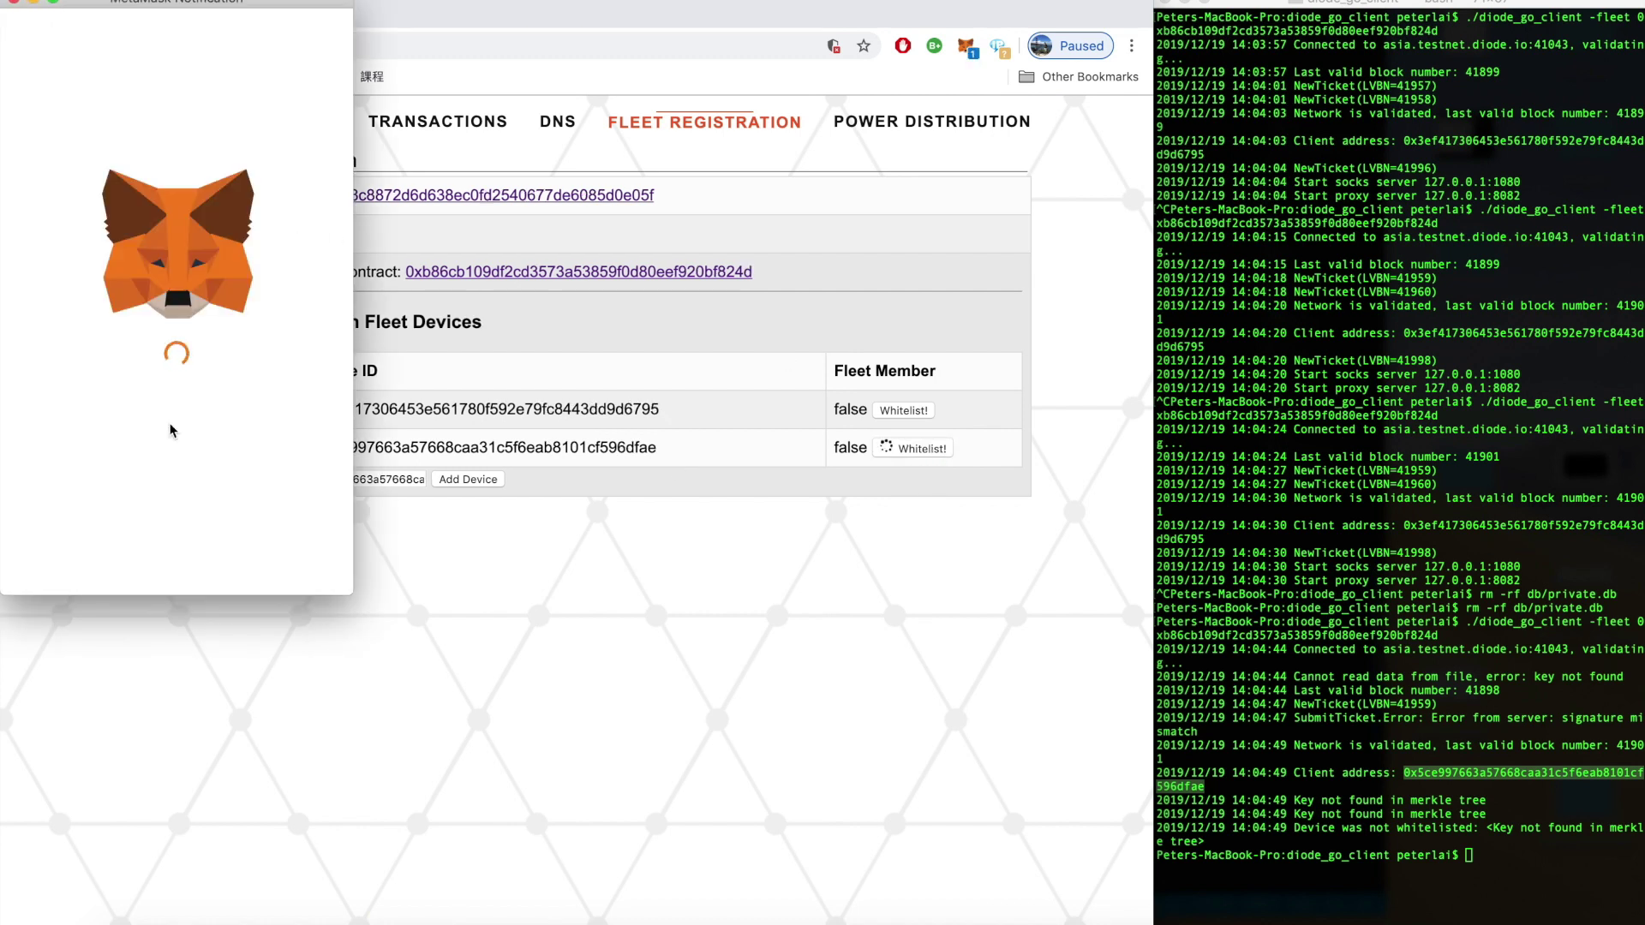
Confirm the whitelisting transaction in the MetaMask notification
{"action": "left_click", "coordinate": [269, 570]}
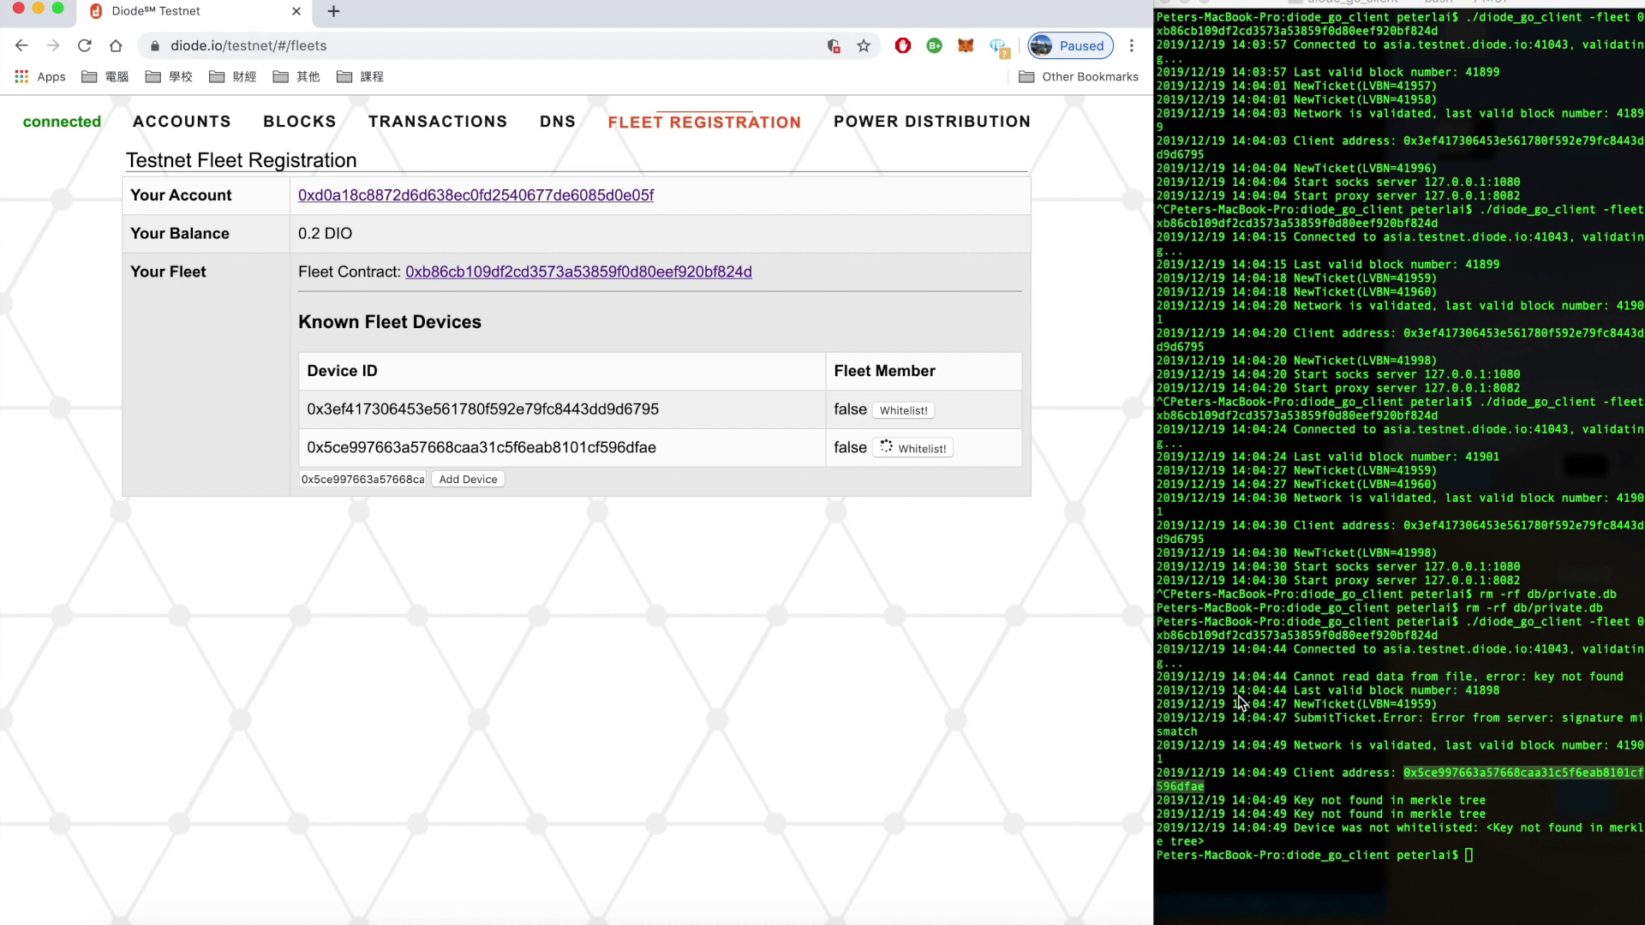
Clear the terminal and rerun ./diode_go_client -fleet, starting socks 127.0.0.1:1080 and proxy 127.0.0.1:8082
{"action": "left_click", "coordinate": [1383, 784]}
{"action": "key", "text": "super+k"}
{"action": "key", "text": "Up"}
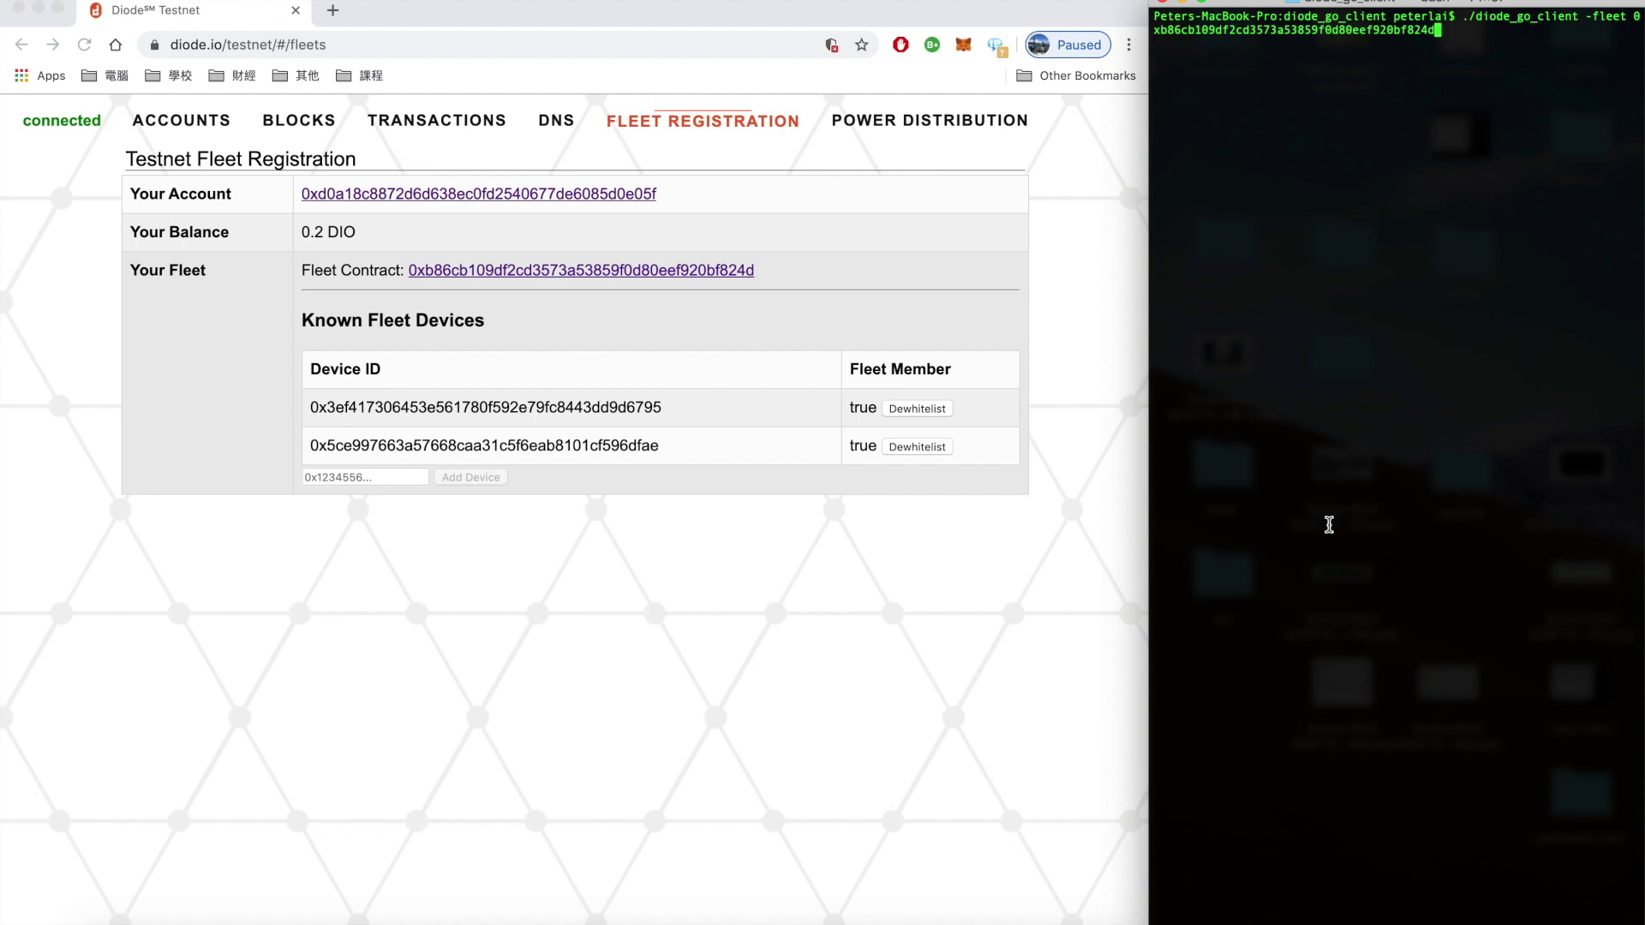
{"action": "key", "text": "Return"}
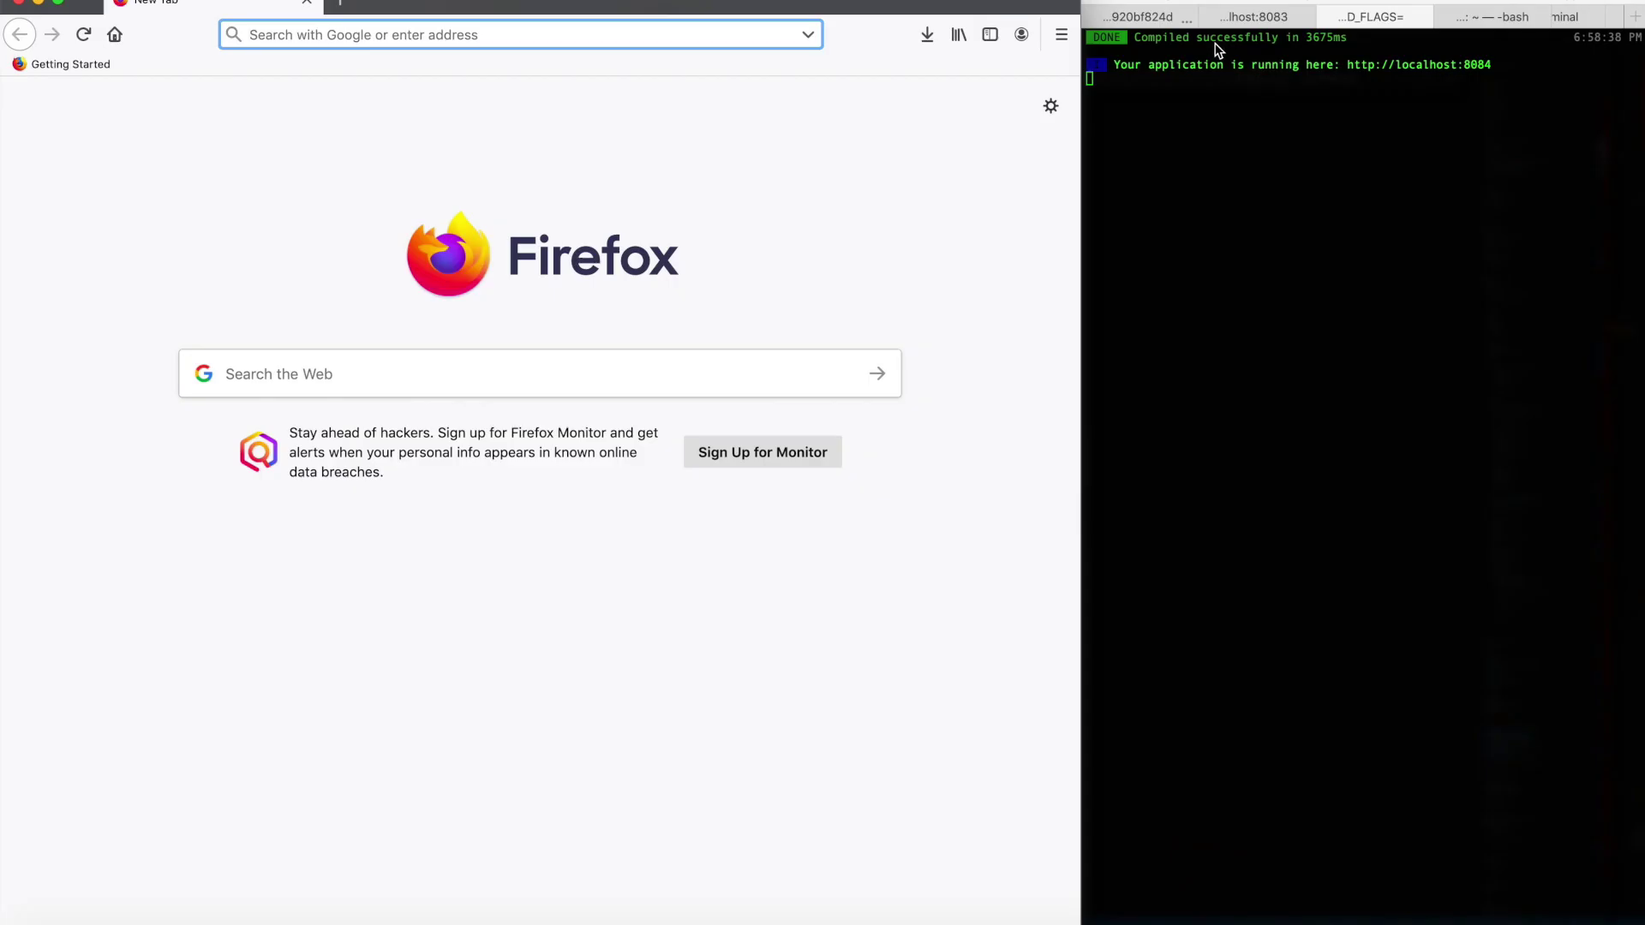
Open Firefox Preferences and scroll down to the Network Settings section
{"action": "left_click", "coordinate": [1172, 24]}
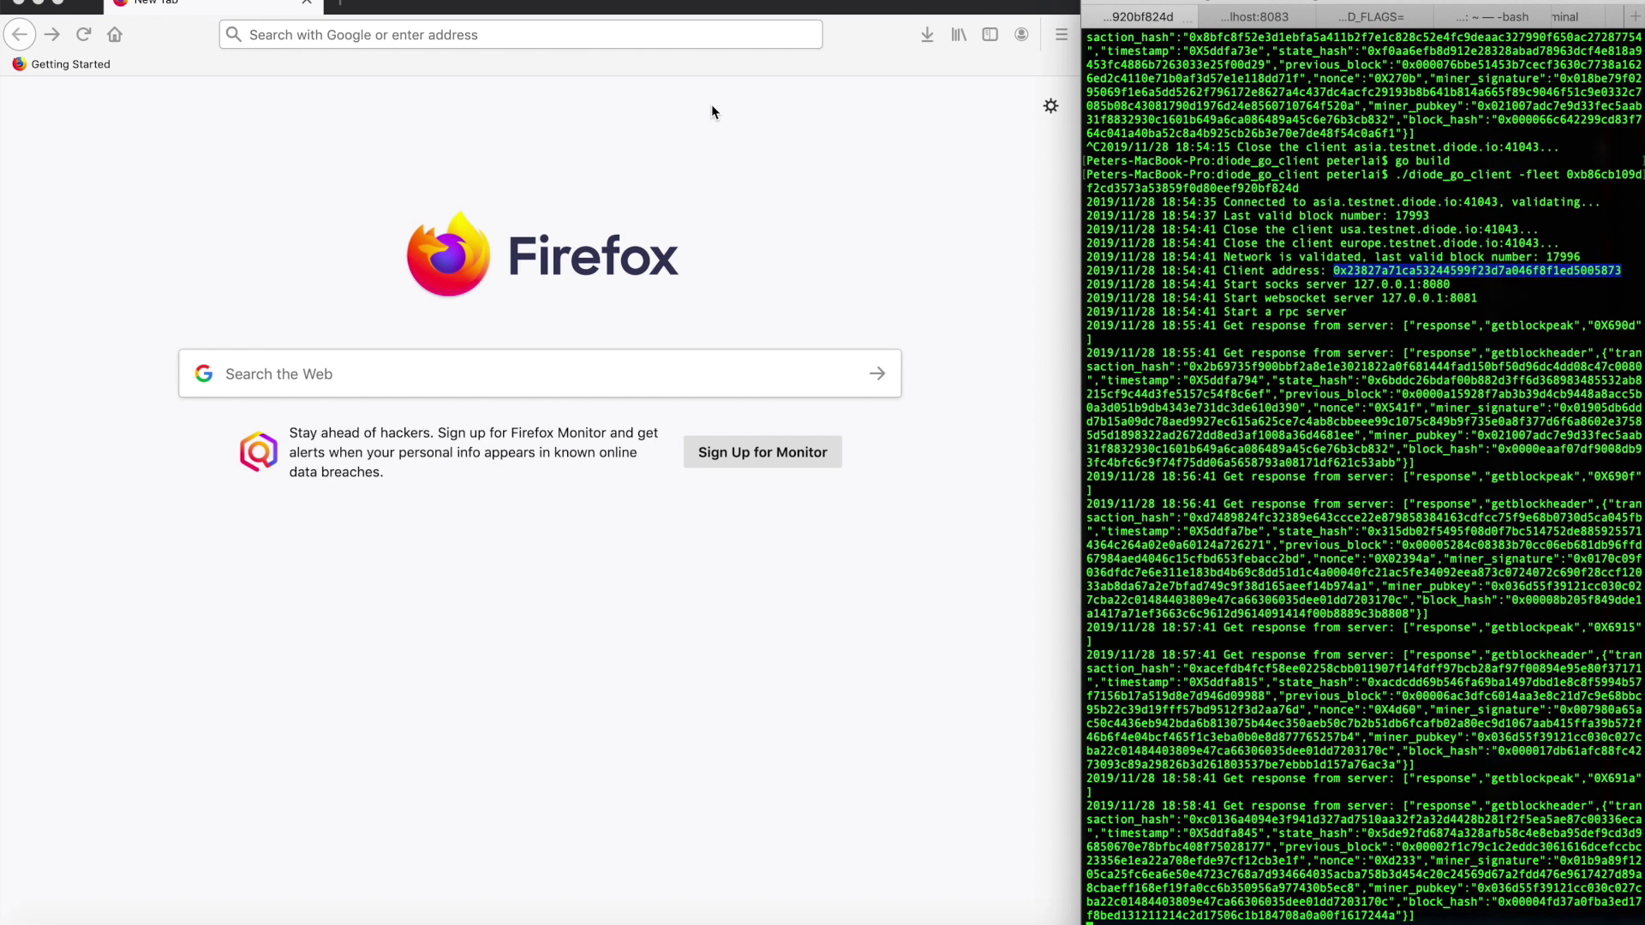
{"action": "left_click", "coordinate": [407, 34]}
{"action": "key", "text": "super+comma"}
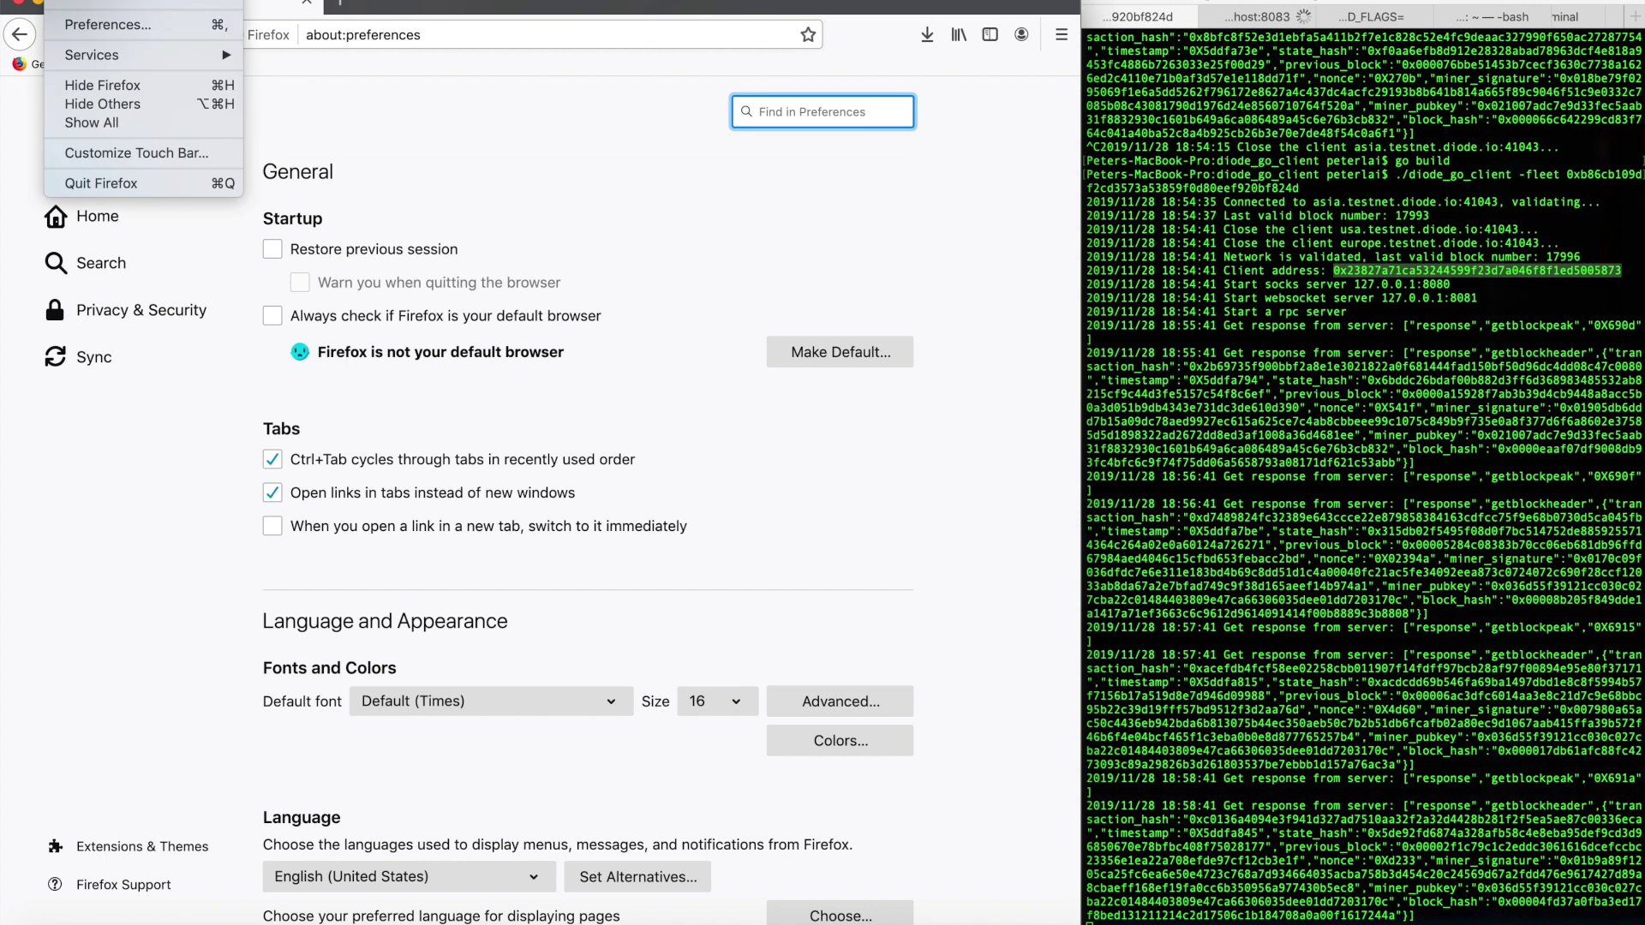
{"action": "left_click", "coordinate": [94, 24]}
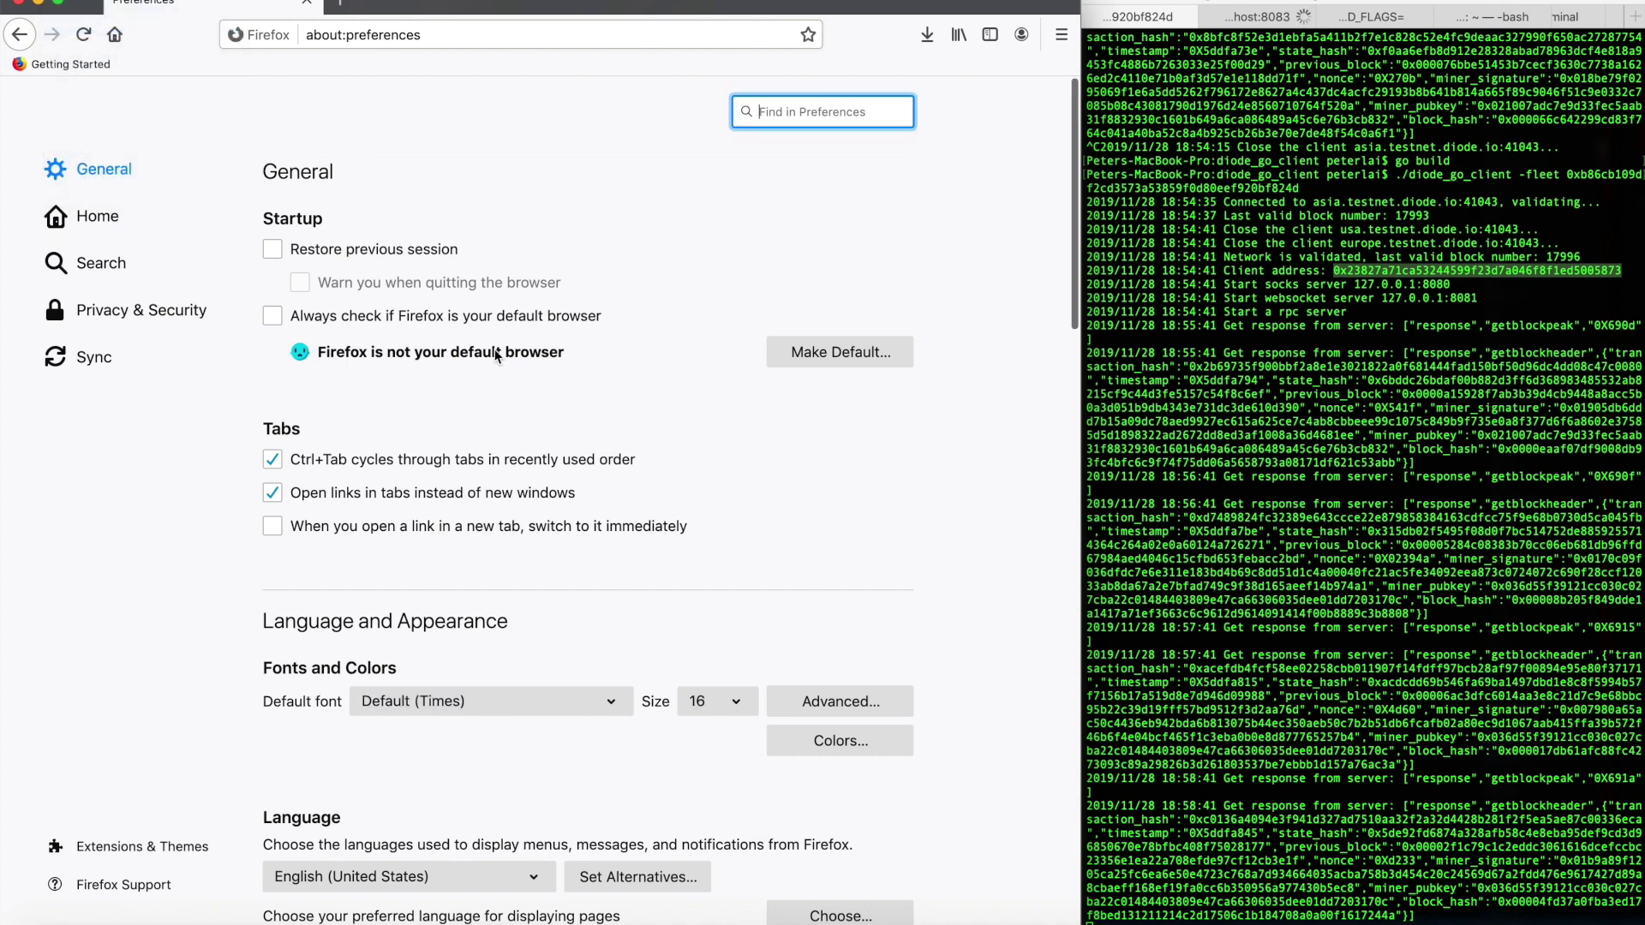
{"action": "scroll", "coordinate": [495, 354], "scroll_direction": "down", "scroll_amount": 20}
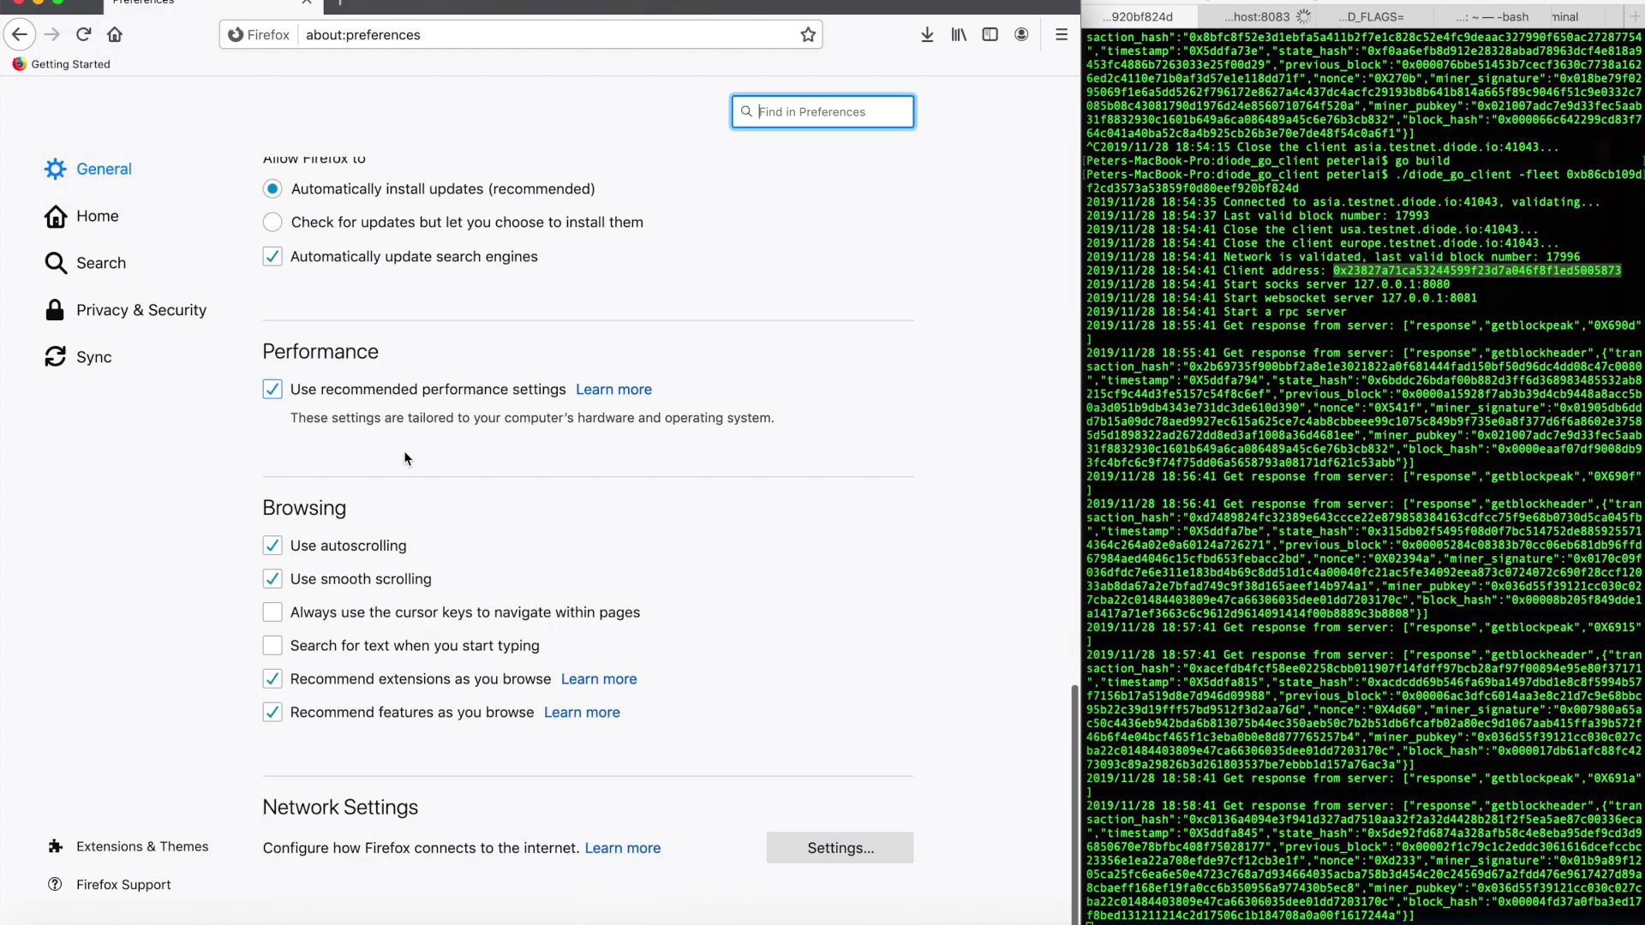
Point the automatic proxy configuration URL at the diode_go_client proxy.pac file, reload and save
{"action": "left_click", "coordinate": [873, 856]}
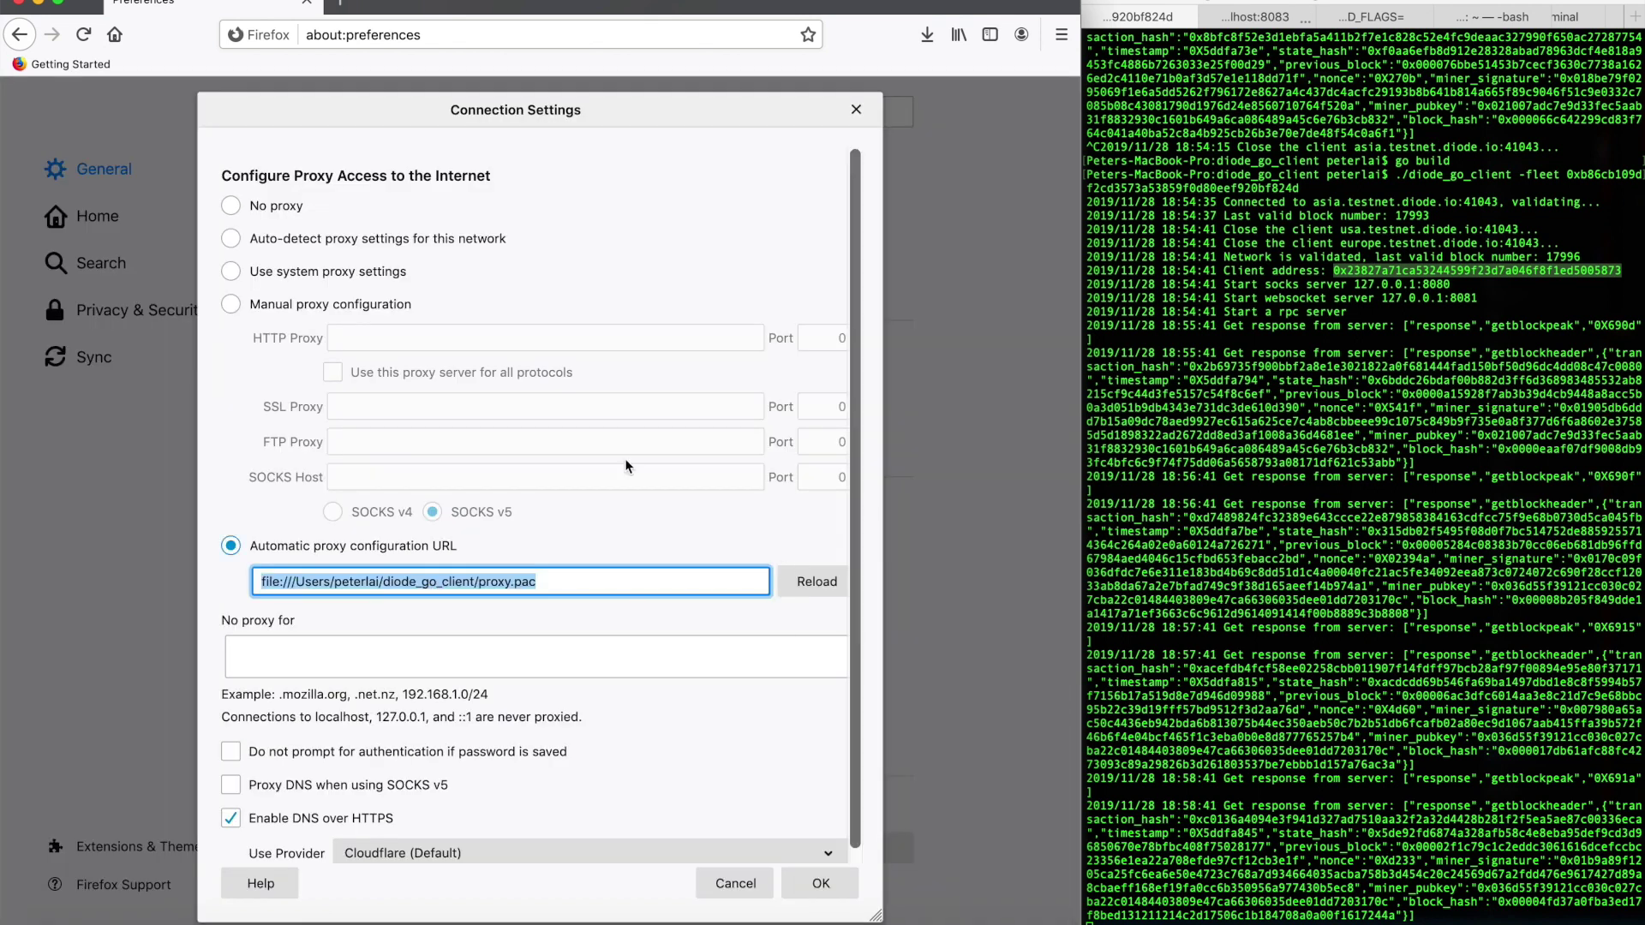
{"action": "left_click", "coordinate": [378, 583]}
{"action": "key", "text": "End"}
{"action": "key", "text": "alt+shift+Left"}
{"action": "key", "text": "super+a"}
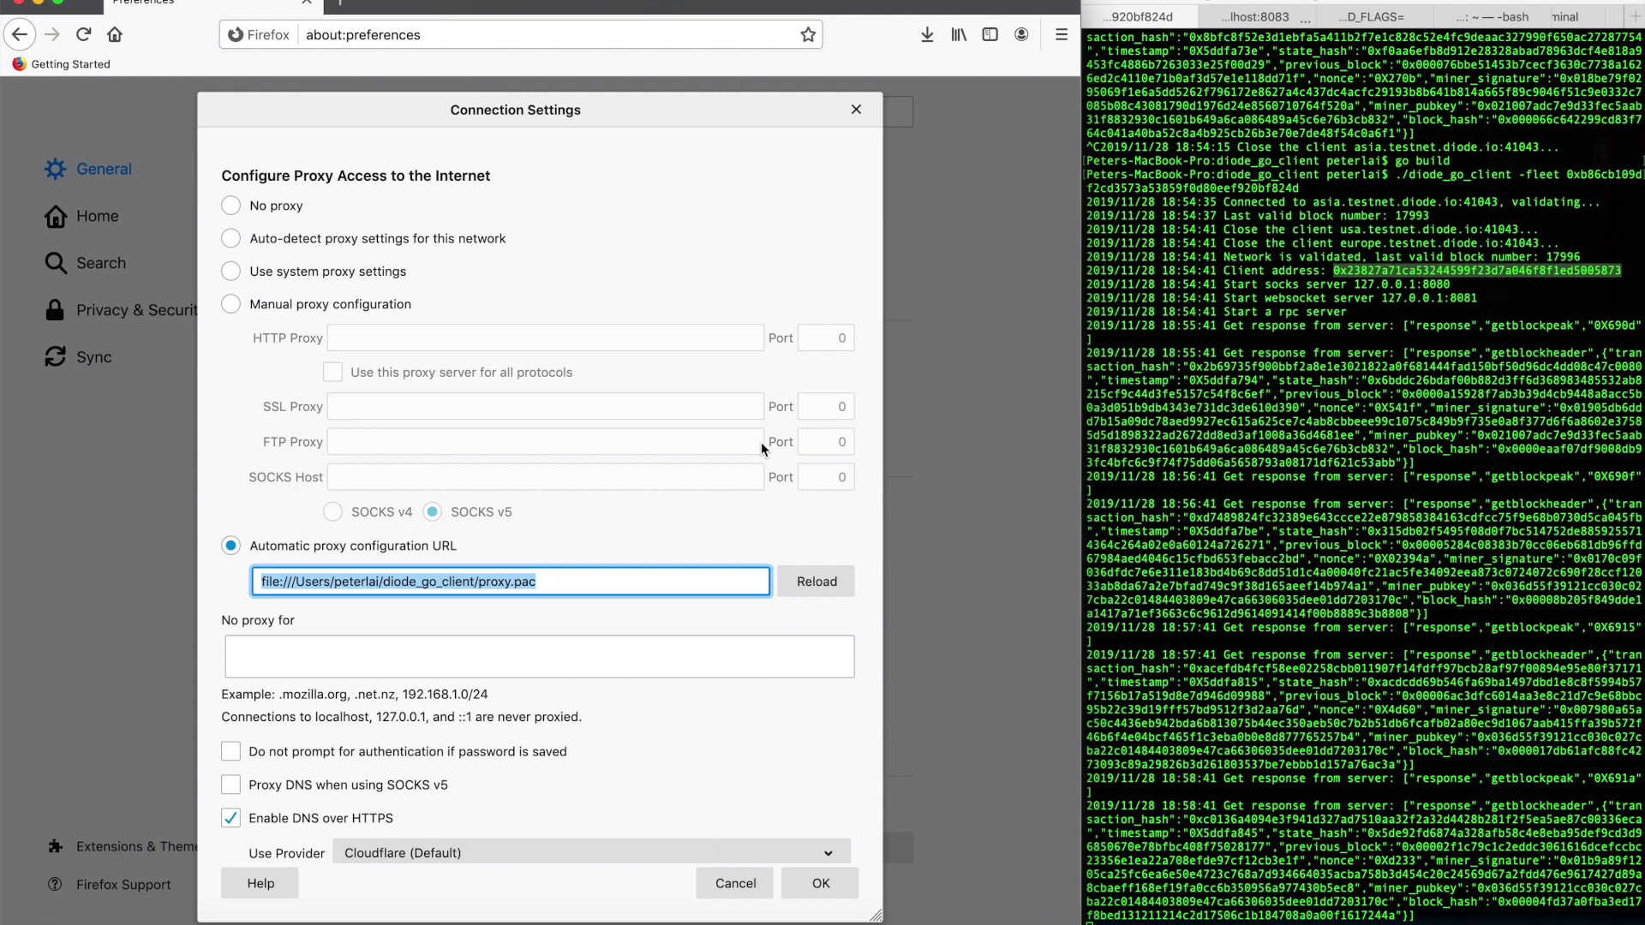
{"action": "left_click", "coordinate": [827, 581]}
{"action": "scroll", "coordinate": [610, 450], "scroll_direction": "down", "scroll_amount": 1}
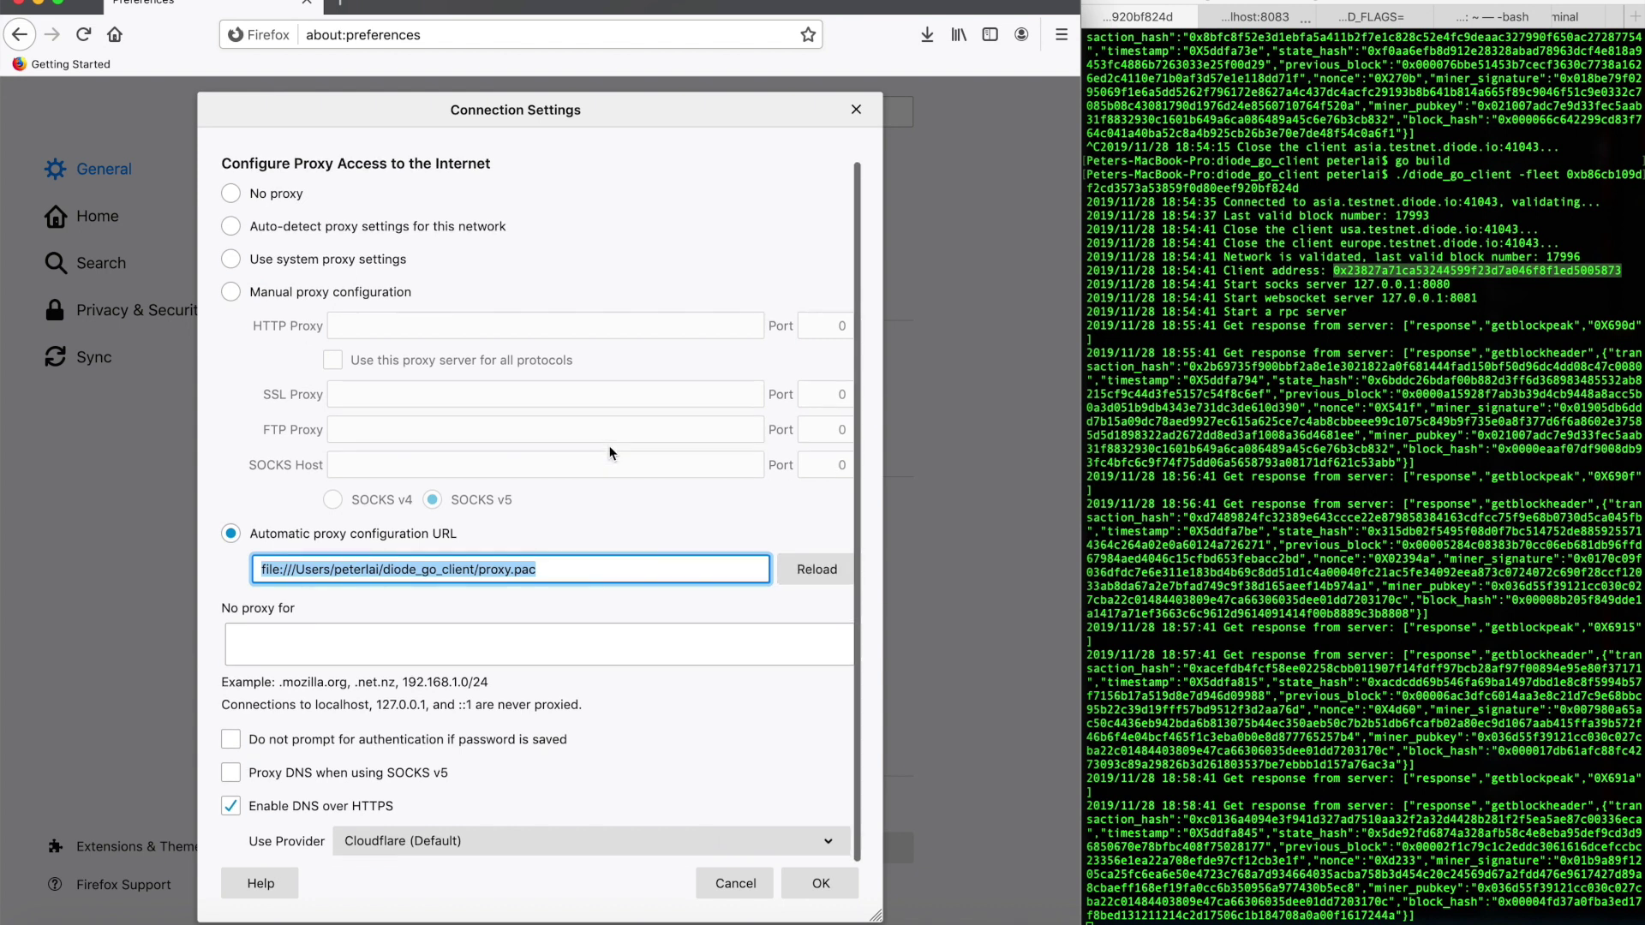
{"action": "left_click", "coordinate": [835, 883]}
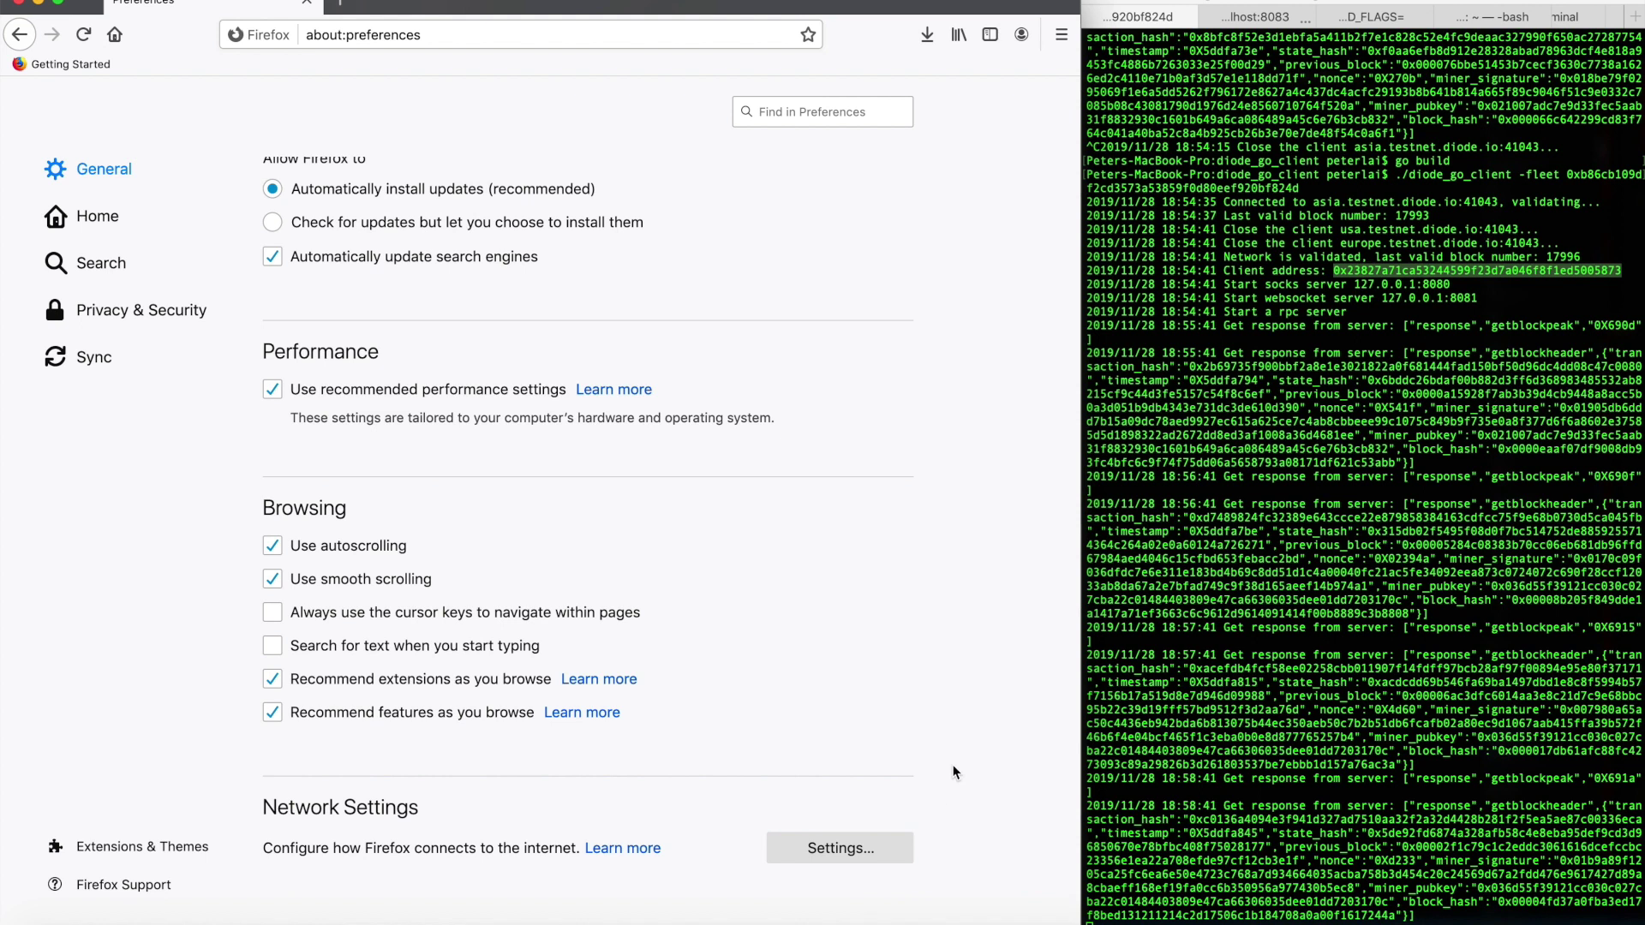
SSH into the Pi and select its inet address 172.16.10.13 from ifconfig | grep 172
{"action": "left_click", "coordinate": [394, 38]}
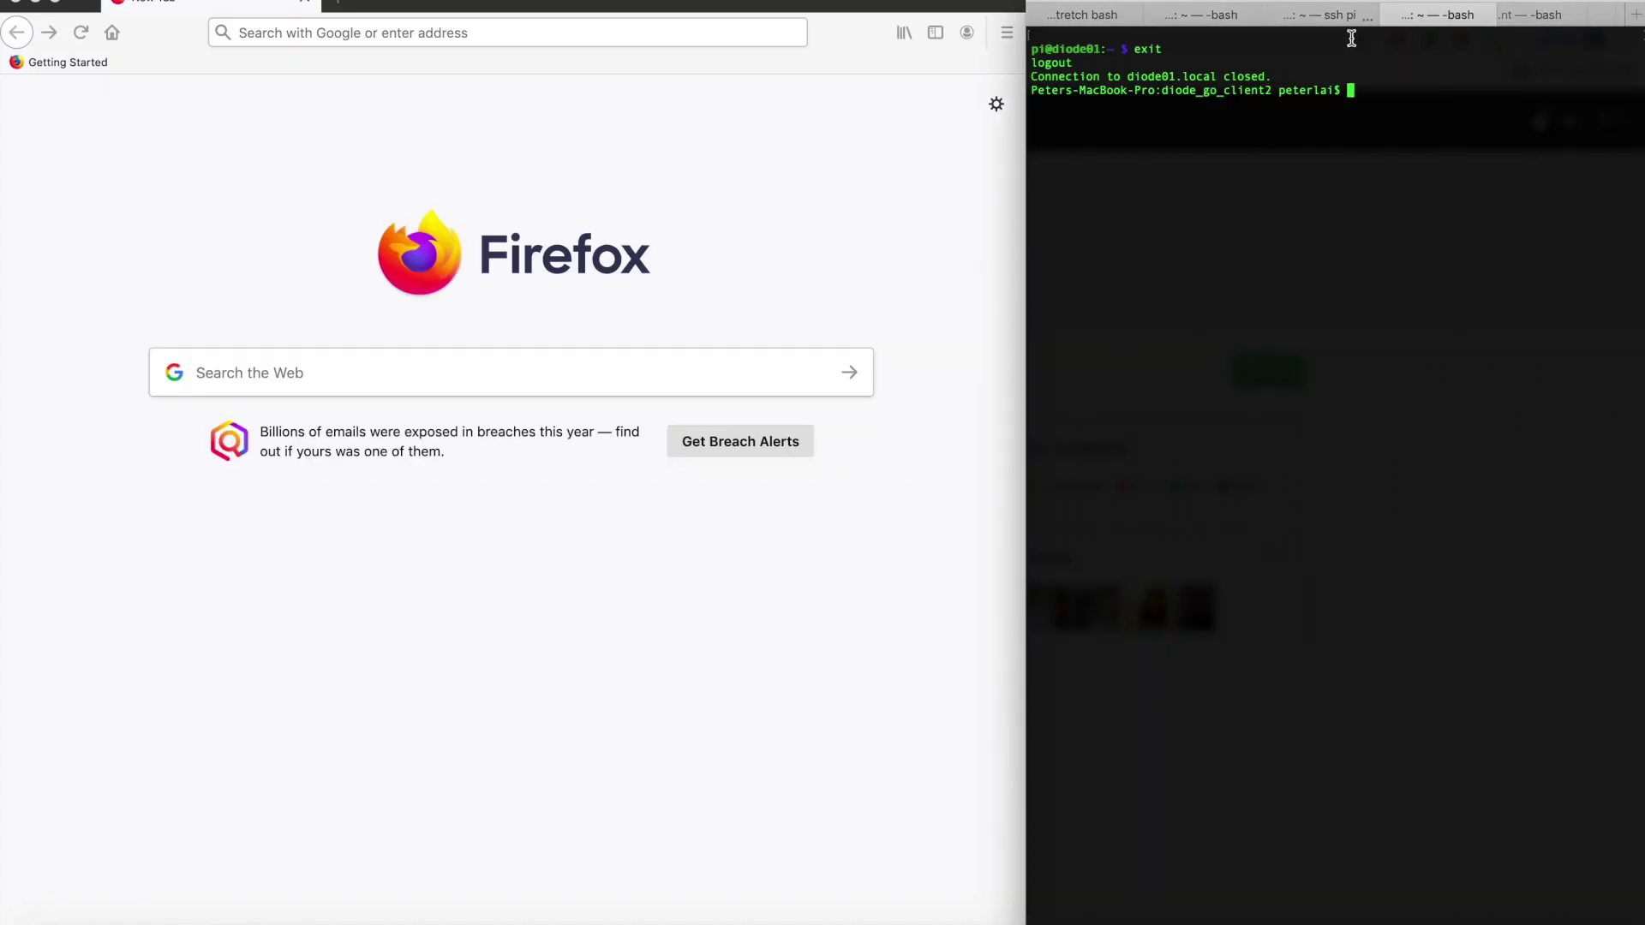
{"action": "type", "text": "ssh pi"}
{"action": "key", "text": "Return"}
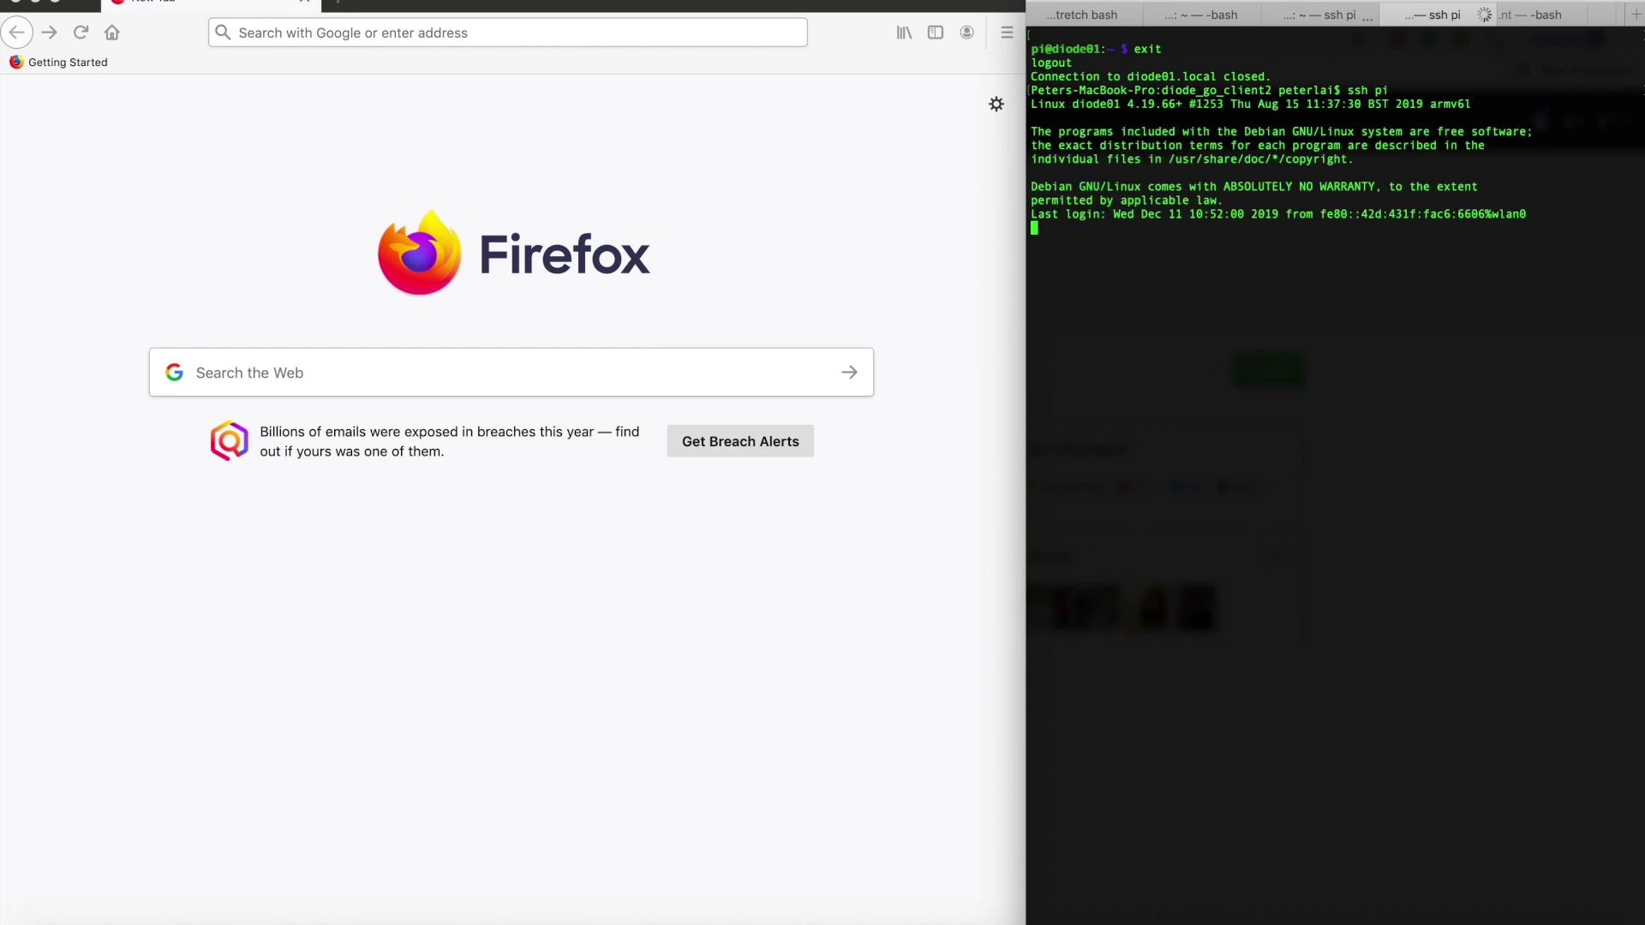
{"action": "type", "text": "ifconfig "}
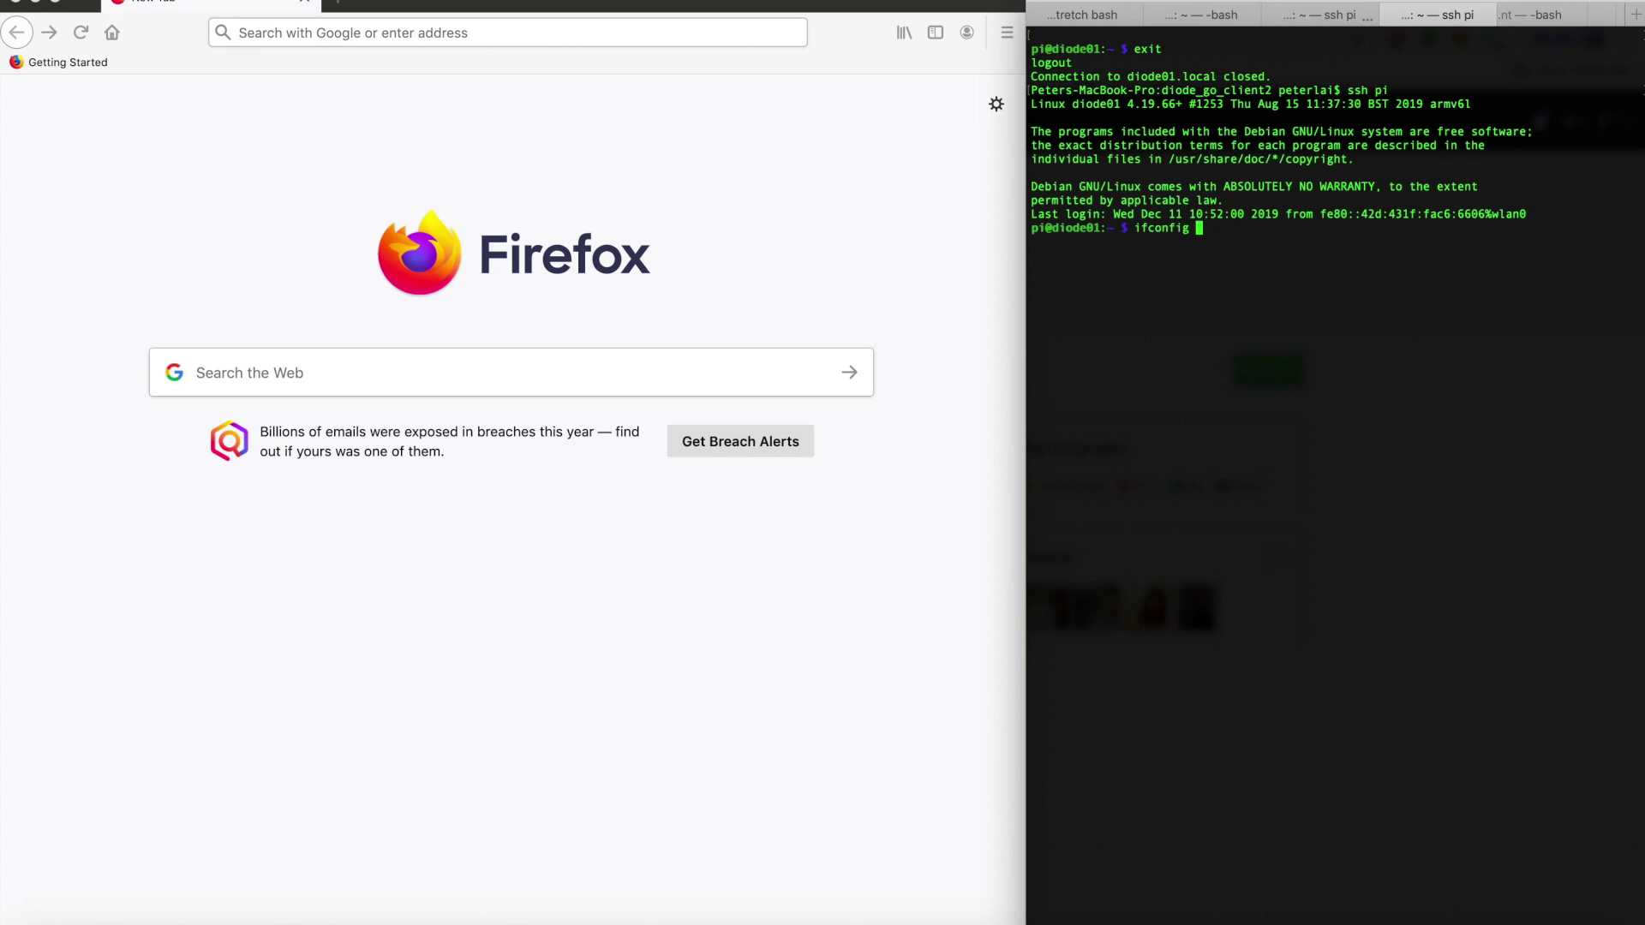
{"action": "type", "text": "| grep 172"}
{"action": "key", "text": "Return"}
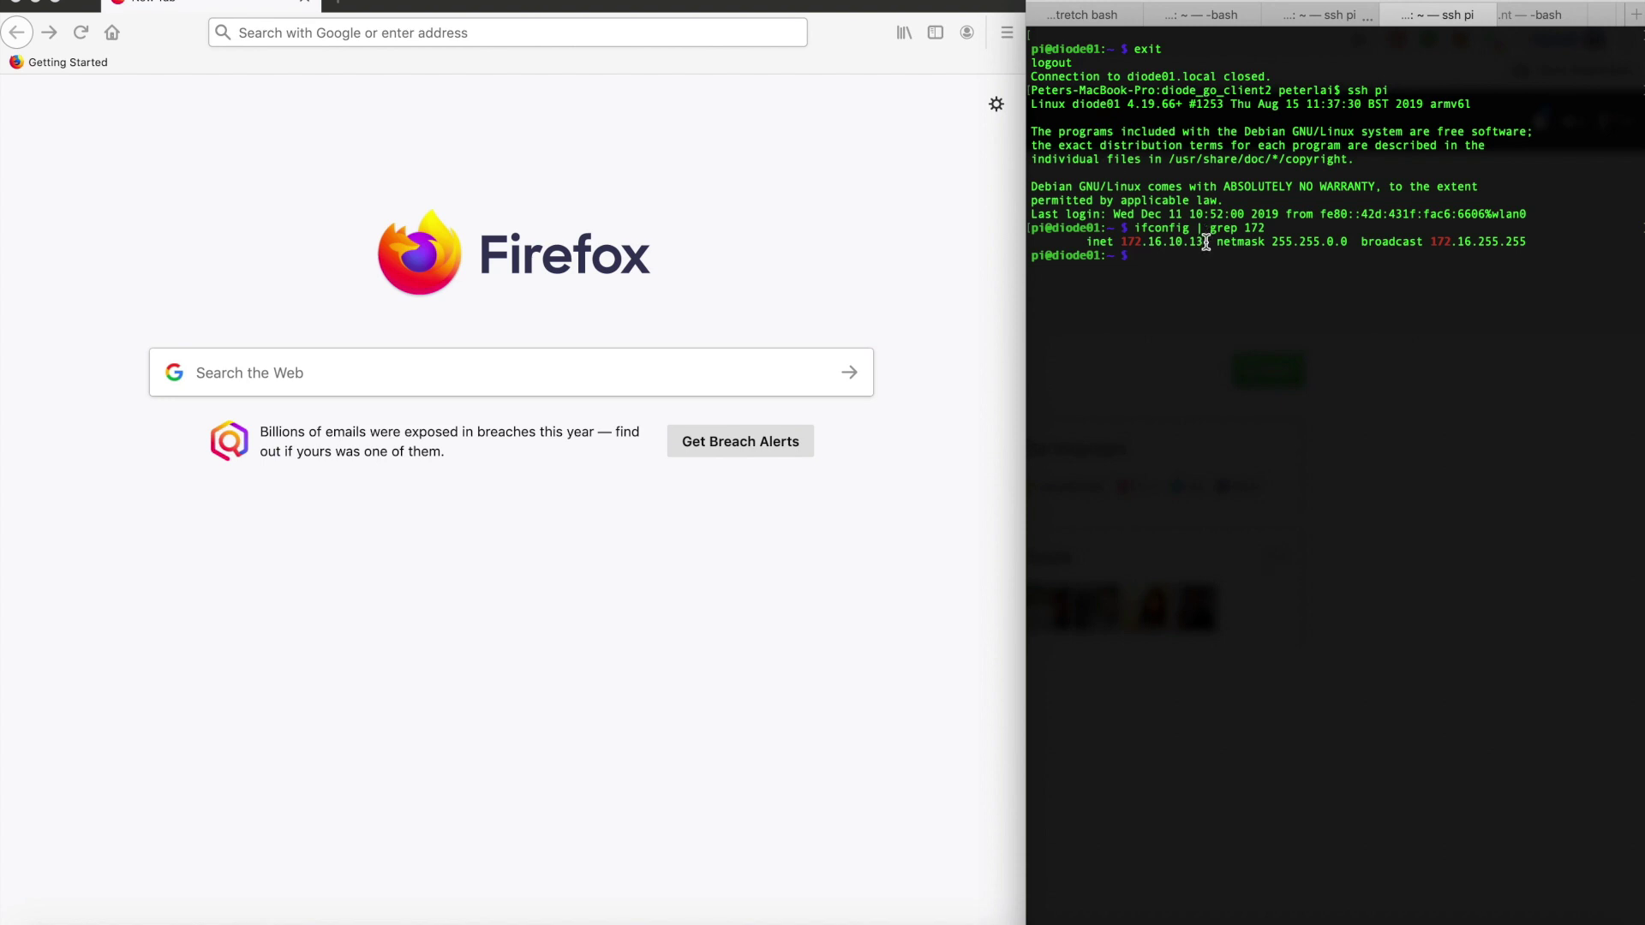
{"action": "left_click_drag", "start_coordinate": [1201, 243], "coordinate": [1120, 245]}
{"action": "key", "text": "super+c"}
Load 172.16.10.13 in Firefox to show the Stream video app home page
{"action": "left_click", "coordinate": [282, 33]}
{"action": "key", "text": "super+v"}
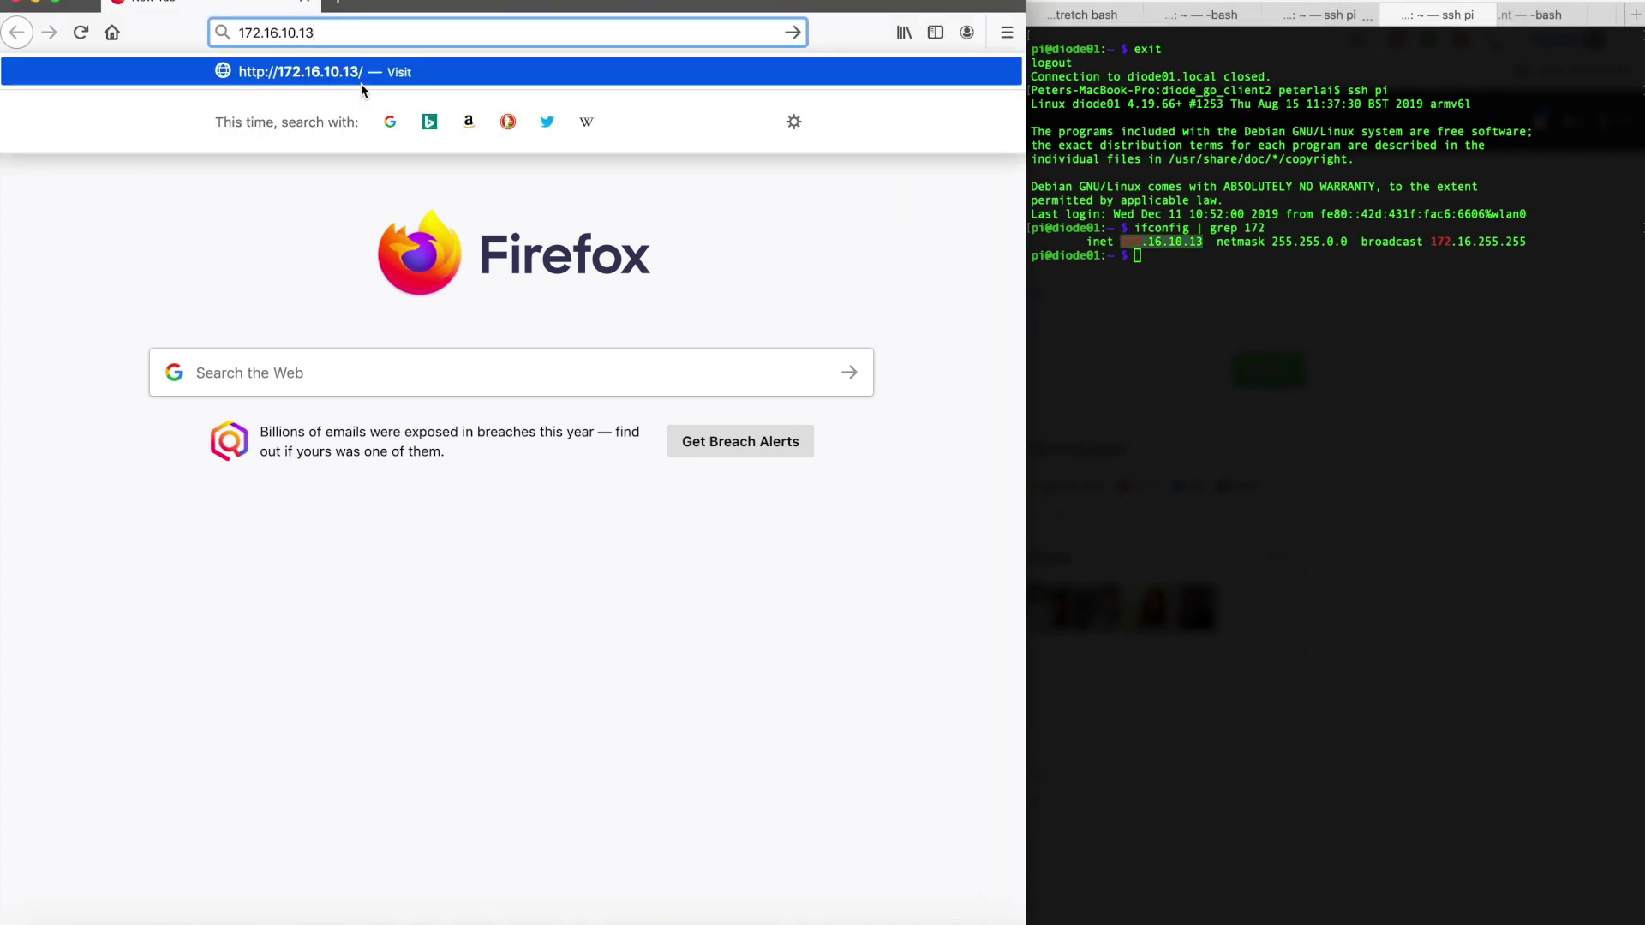
{"action": "key", "text": "Return"}
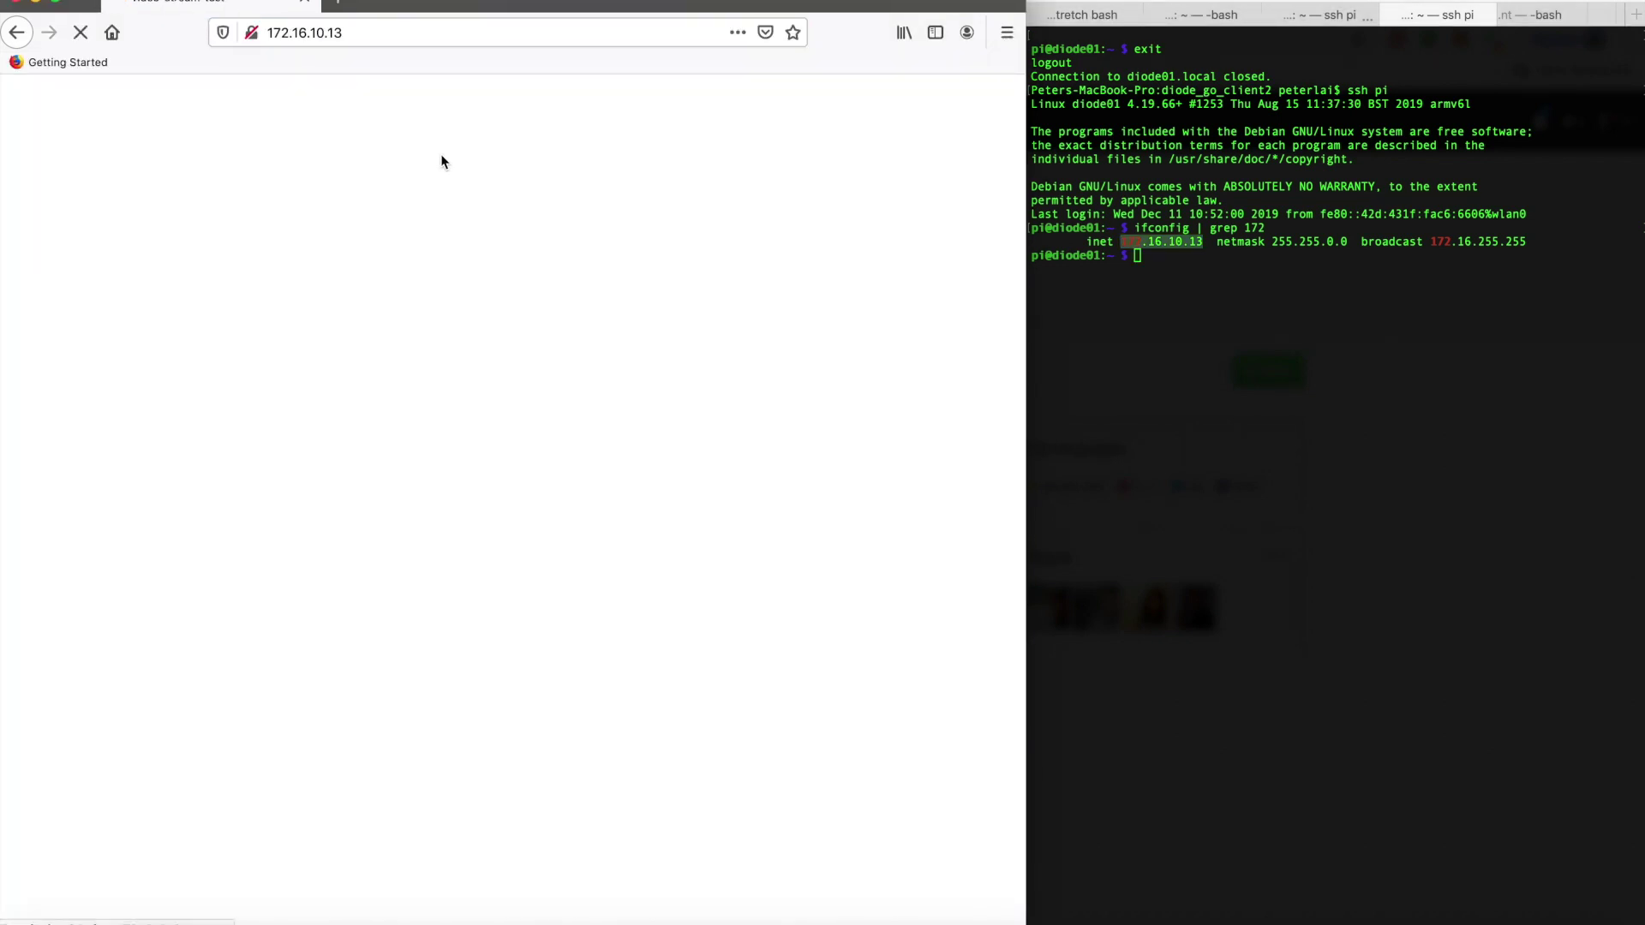
Glance at the Raspberry PI form, return home, then switch to the terminal's ssh pi tab
{"action": "left_click", "coordinate": [551, 206]}
{"action": "key", "text": "super+Left"}
{"action": "left_click", "coordinate": [1280, 307]}
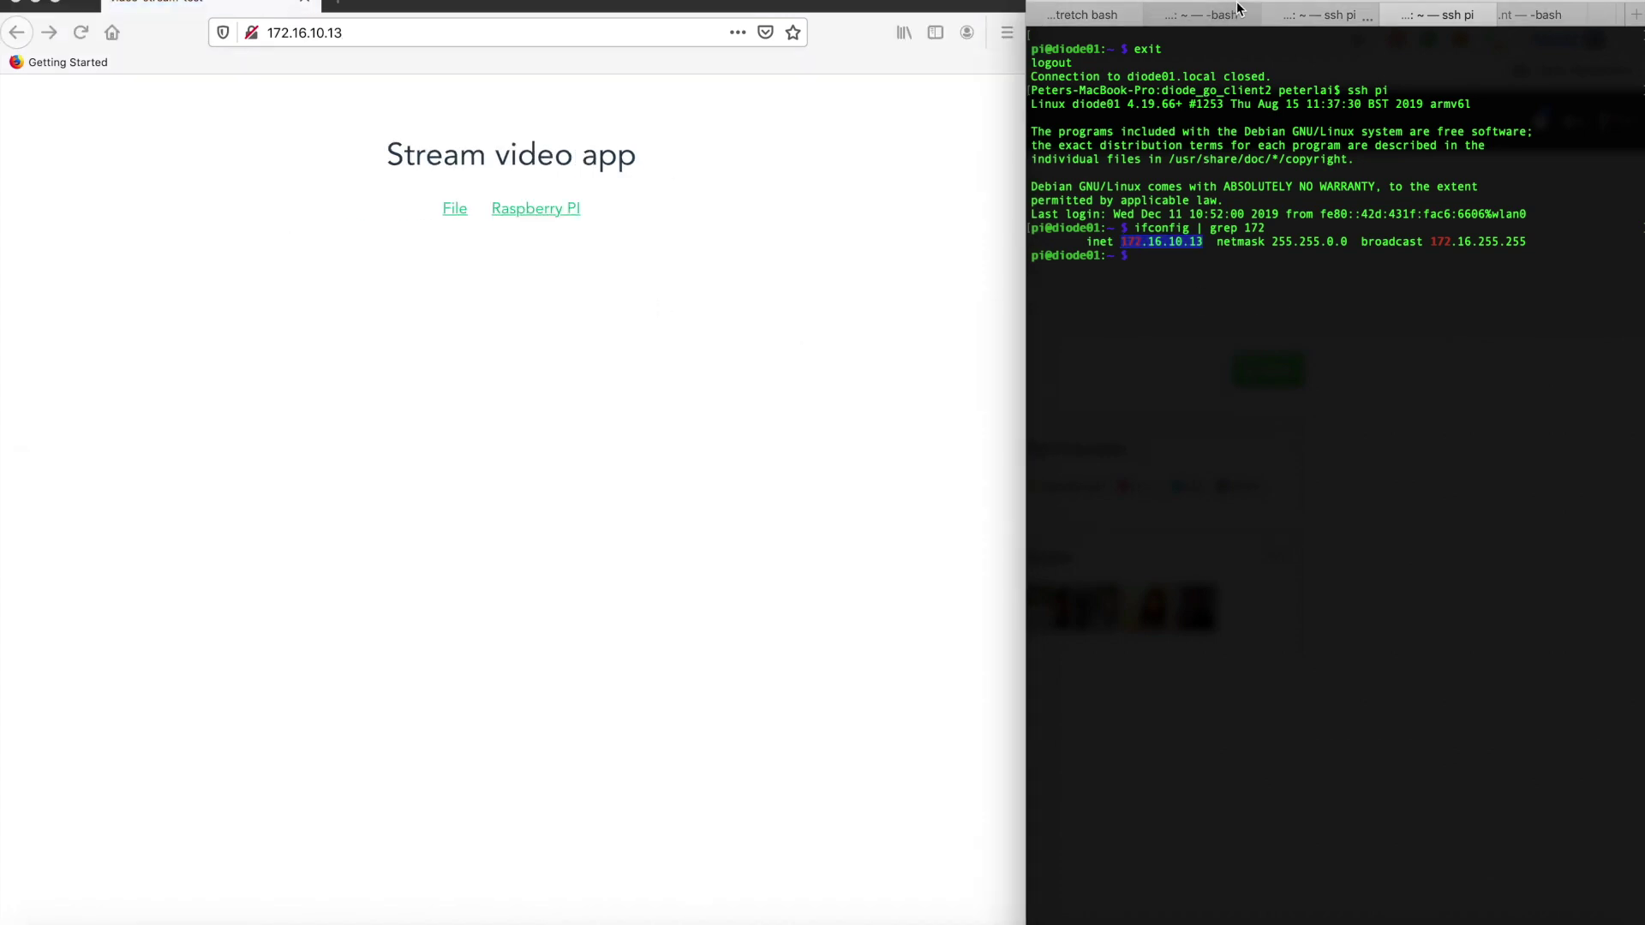
{"action": "left_click", "coordinate": [1325, 23]}
Search the Pi's log for 'client address' and copy the Pi's full hex client address
{"action": "left_click", "coordinate": [1348, 43]}
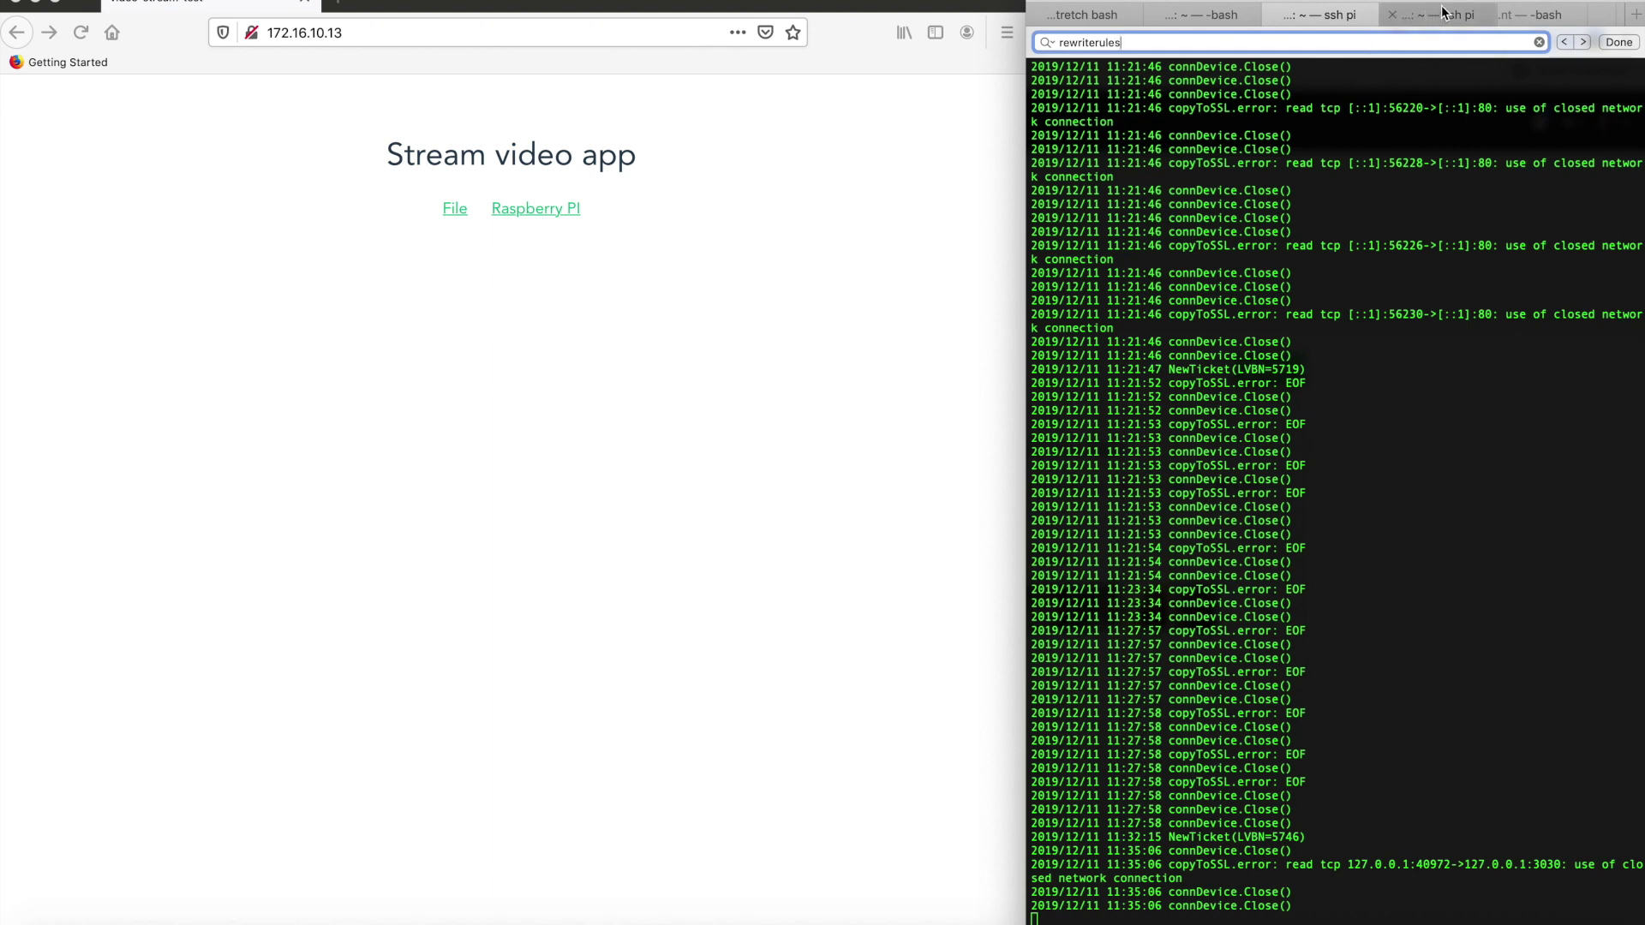
{"action": "key", "text": "super+shift+bracketleft"}
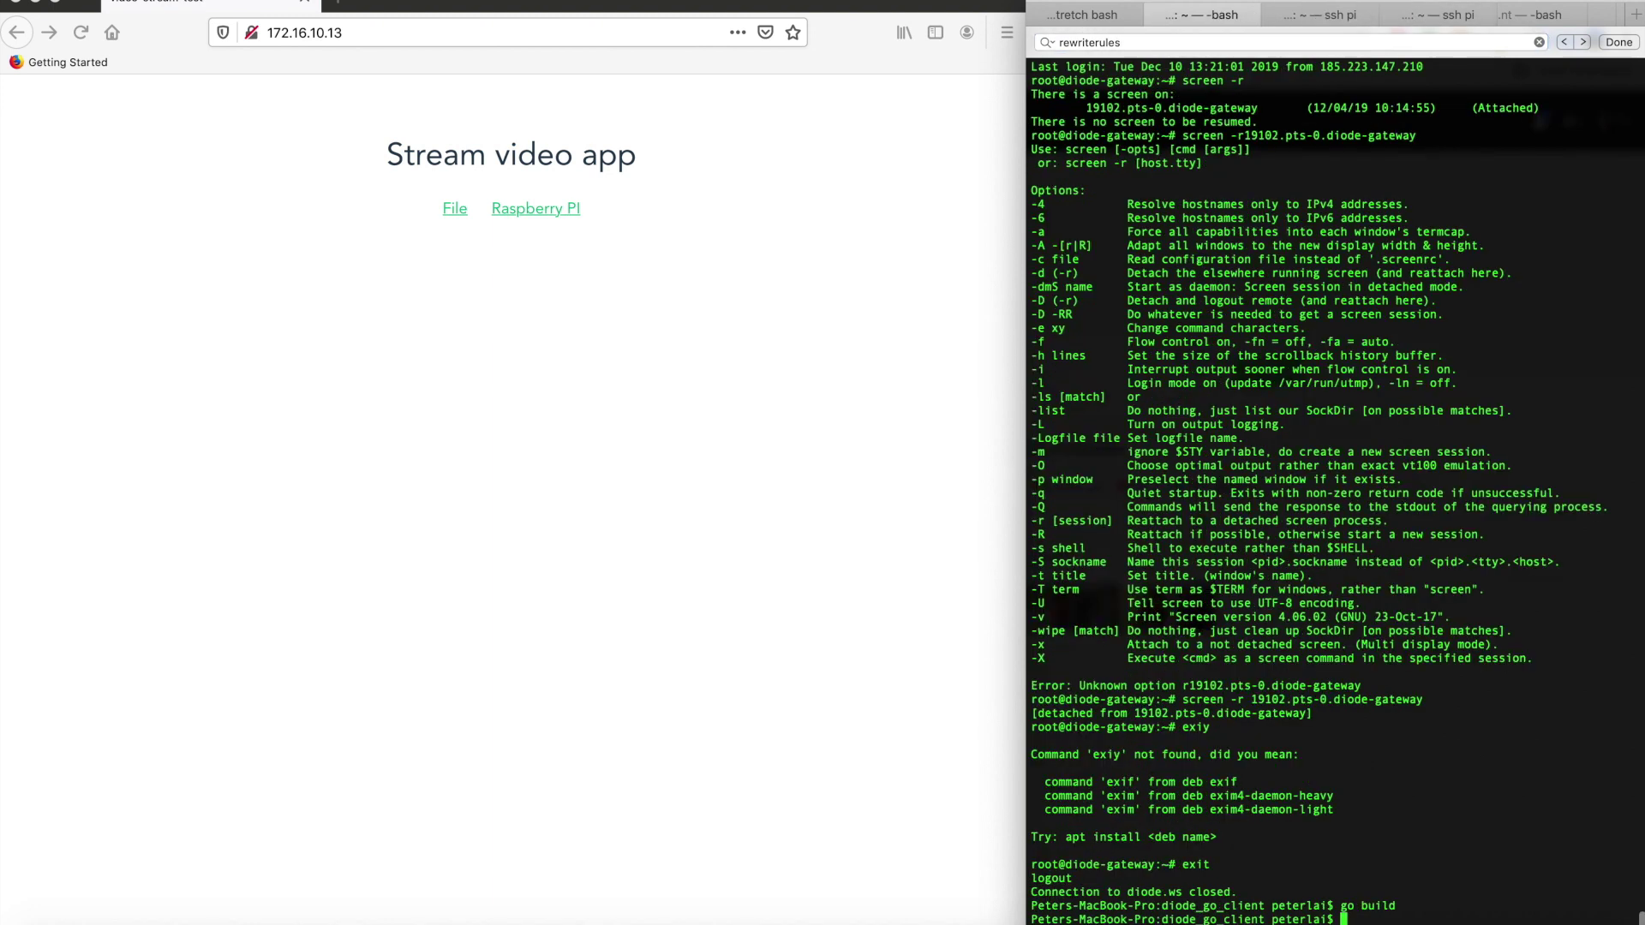
{"action": "left_click", "coordinate": [1268, 15]}
{"action": "left_click", "coordinate": [1294, 39]}
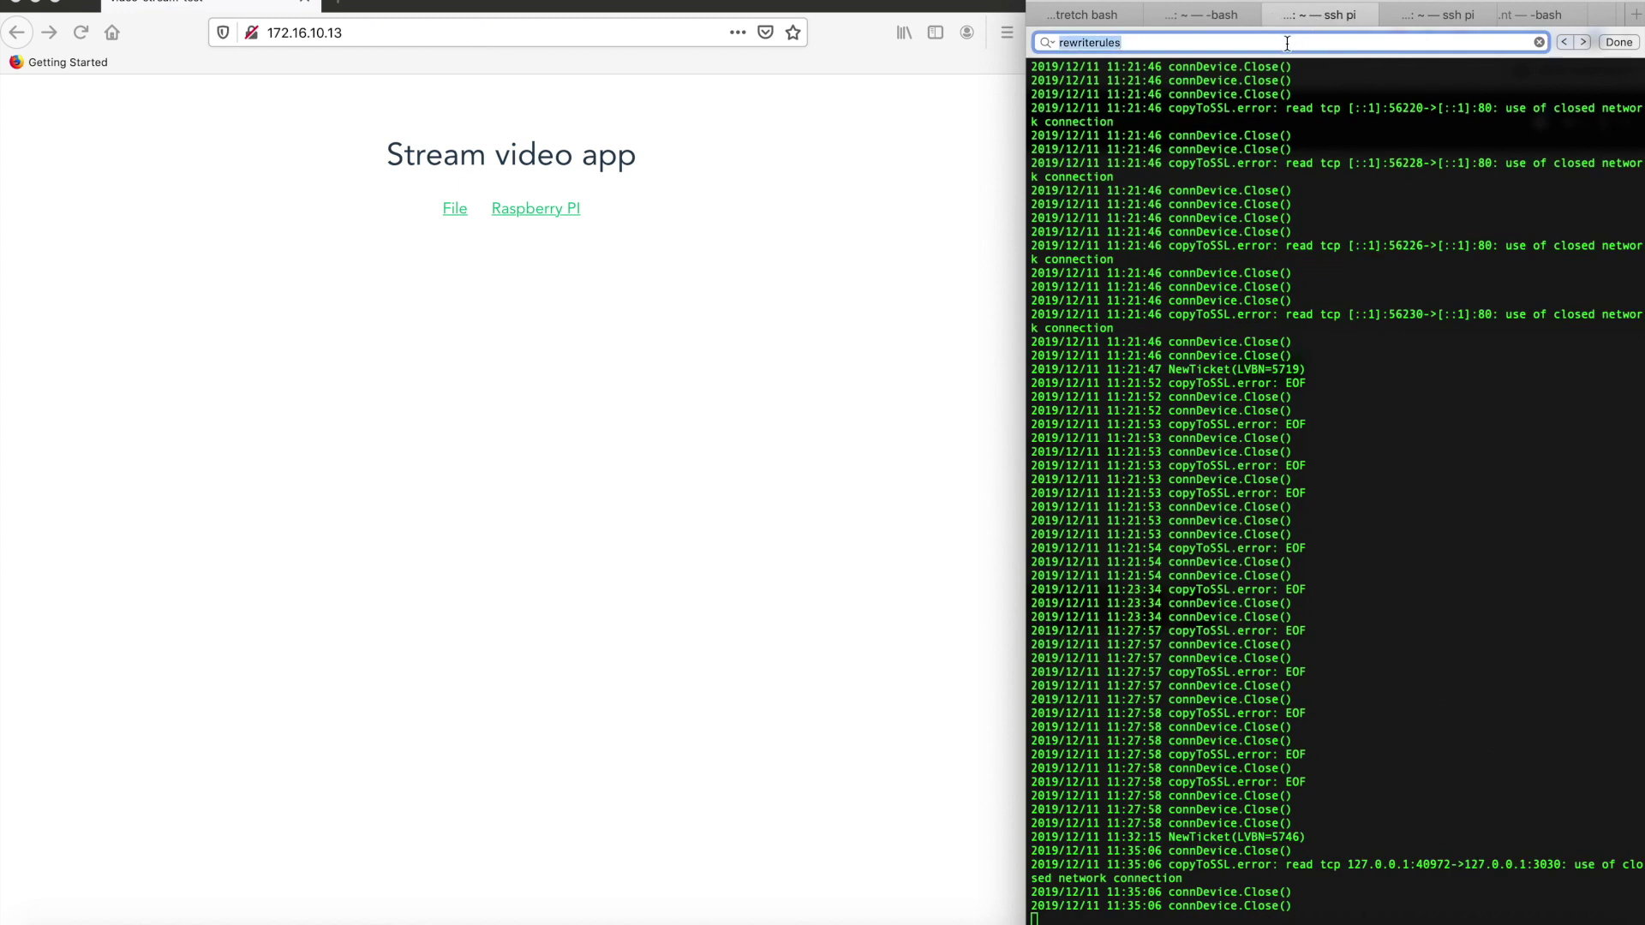
{"action": "type", "text": "client address"}
{"action": "key", "text": "Return"}
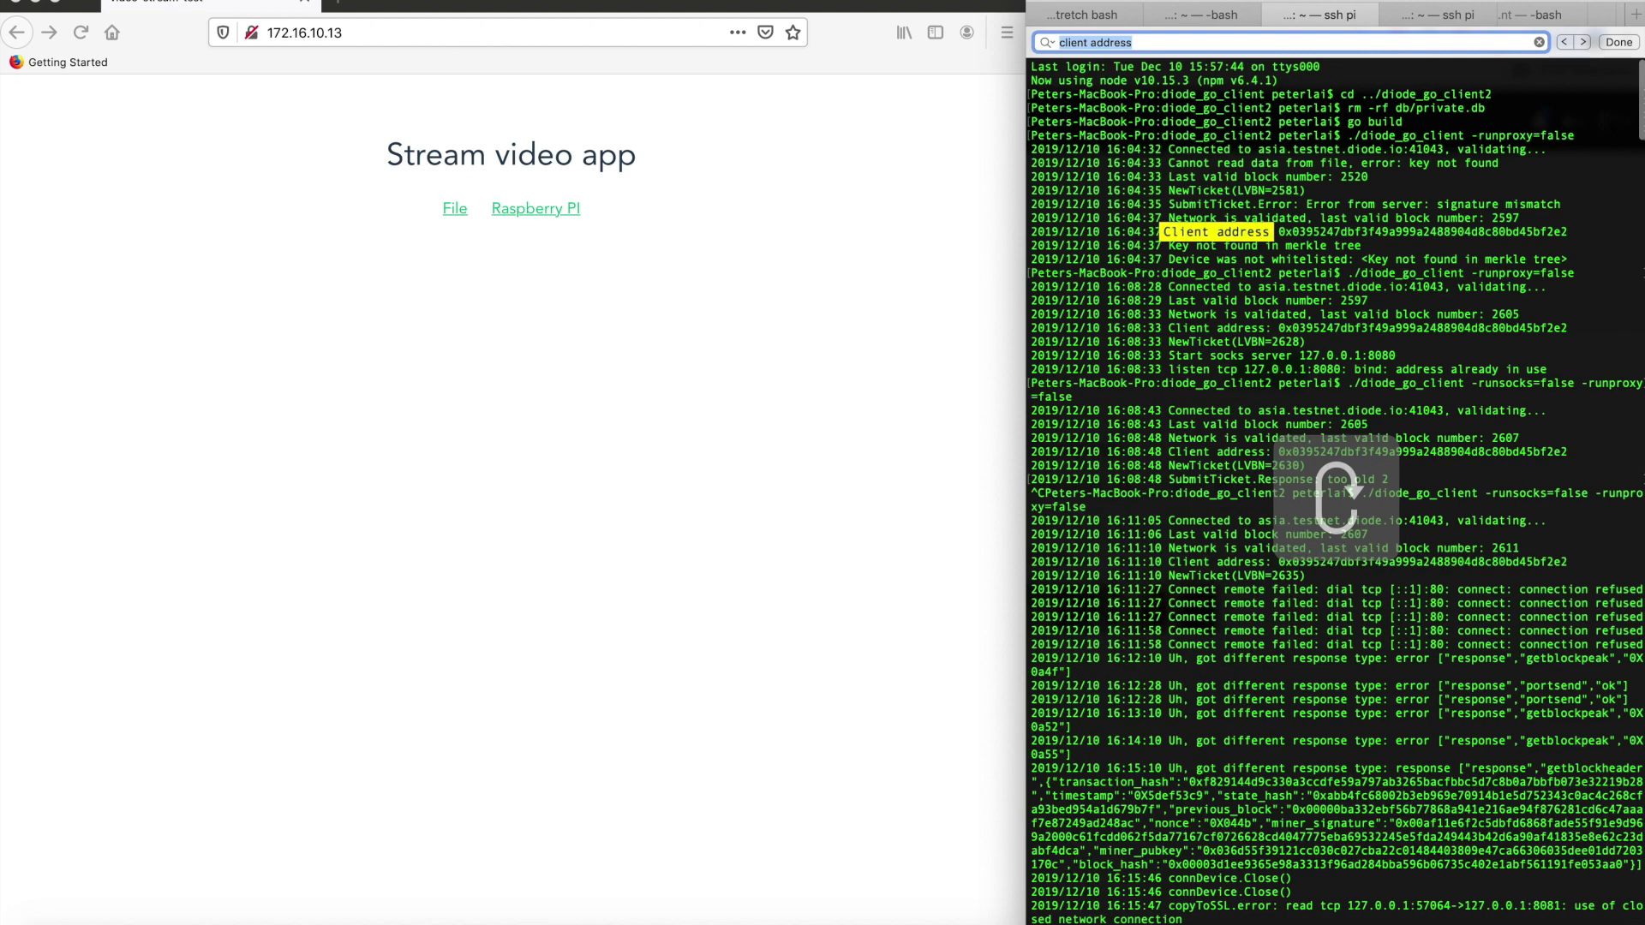
{"action": "double_click", "coordinate": [1347, 245]}
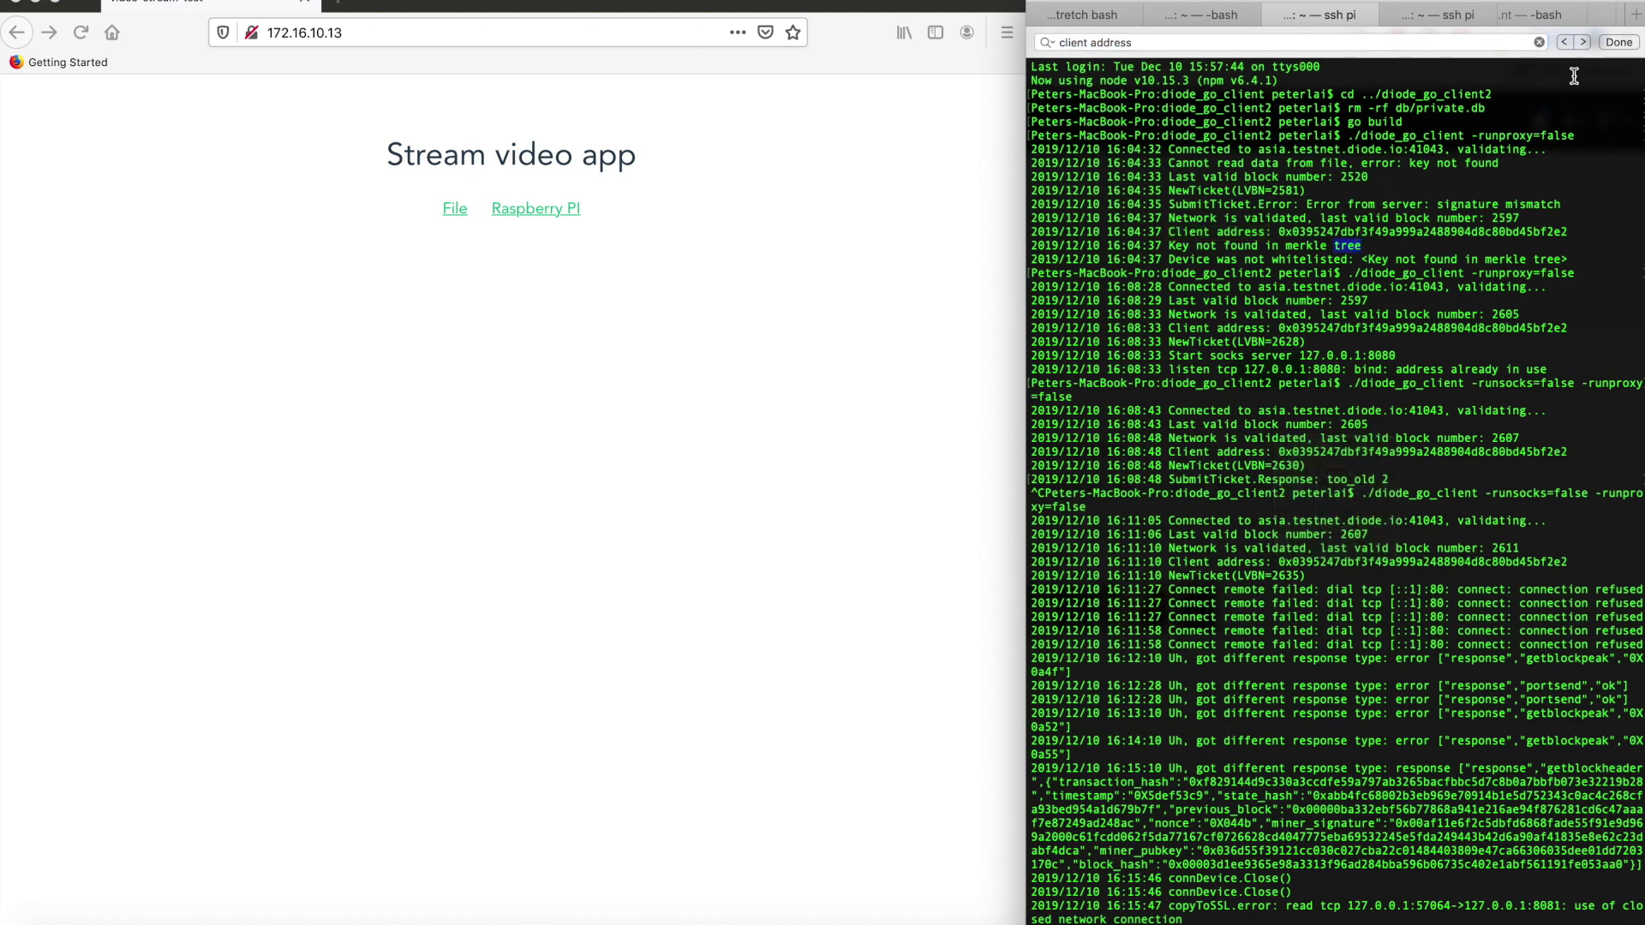
{"action": "left_click", "coordinate": [1565, 42]}
{"action": "left_click", "coordinate": [1565, 42]}
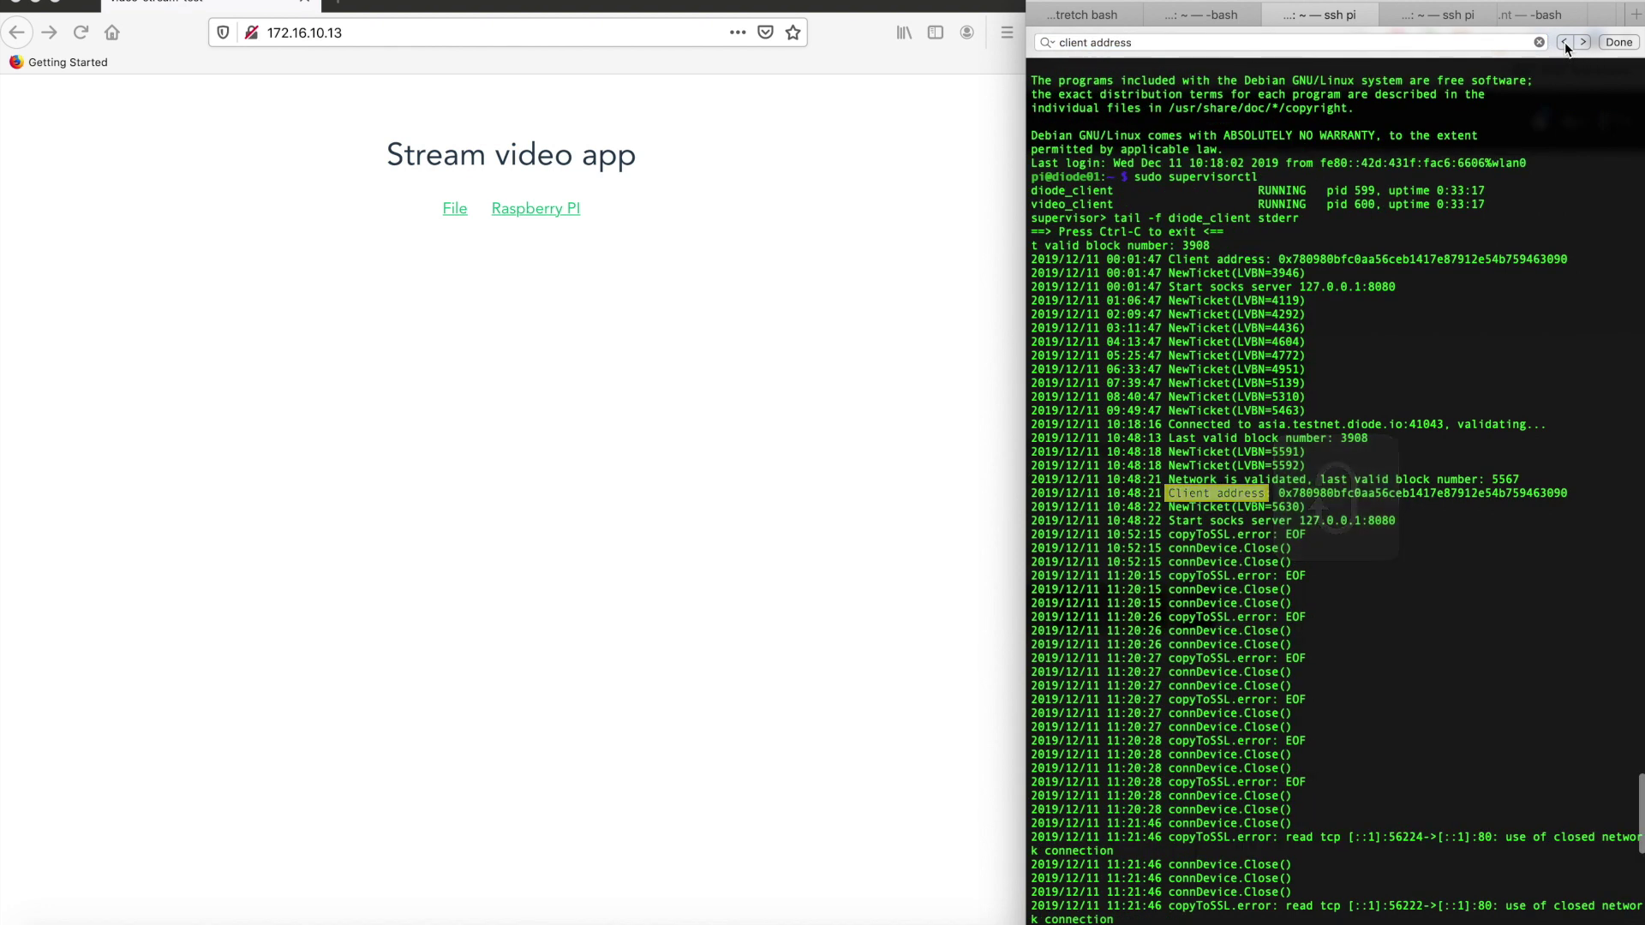
{"action": "double_click", "coordinate": [1331, 493]}
{"action": "key", "text": "super+c"}
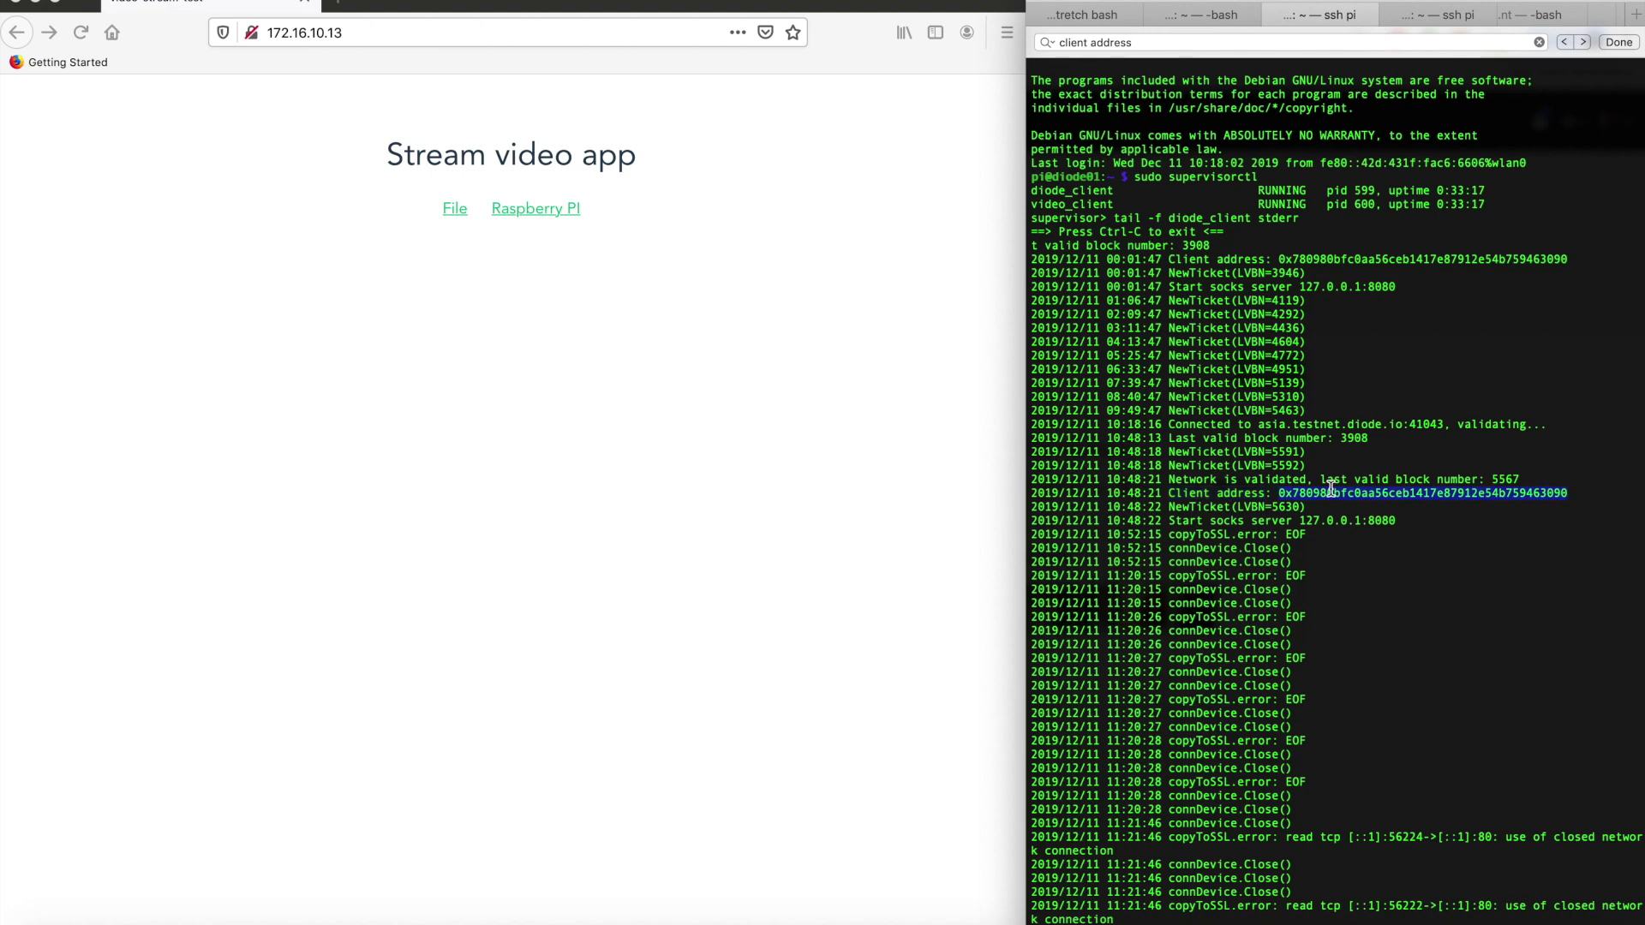
In the local bash session, rerun ./diode_go_client with -runproxy=false
{"action": "left_click", "coordinate": [1203, 17]}
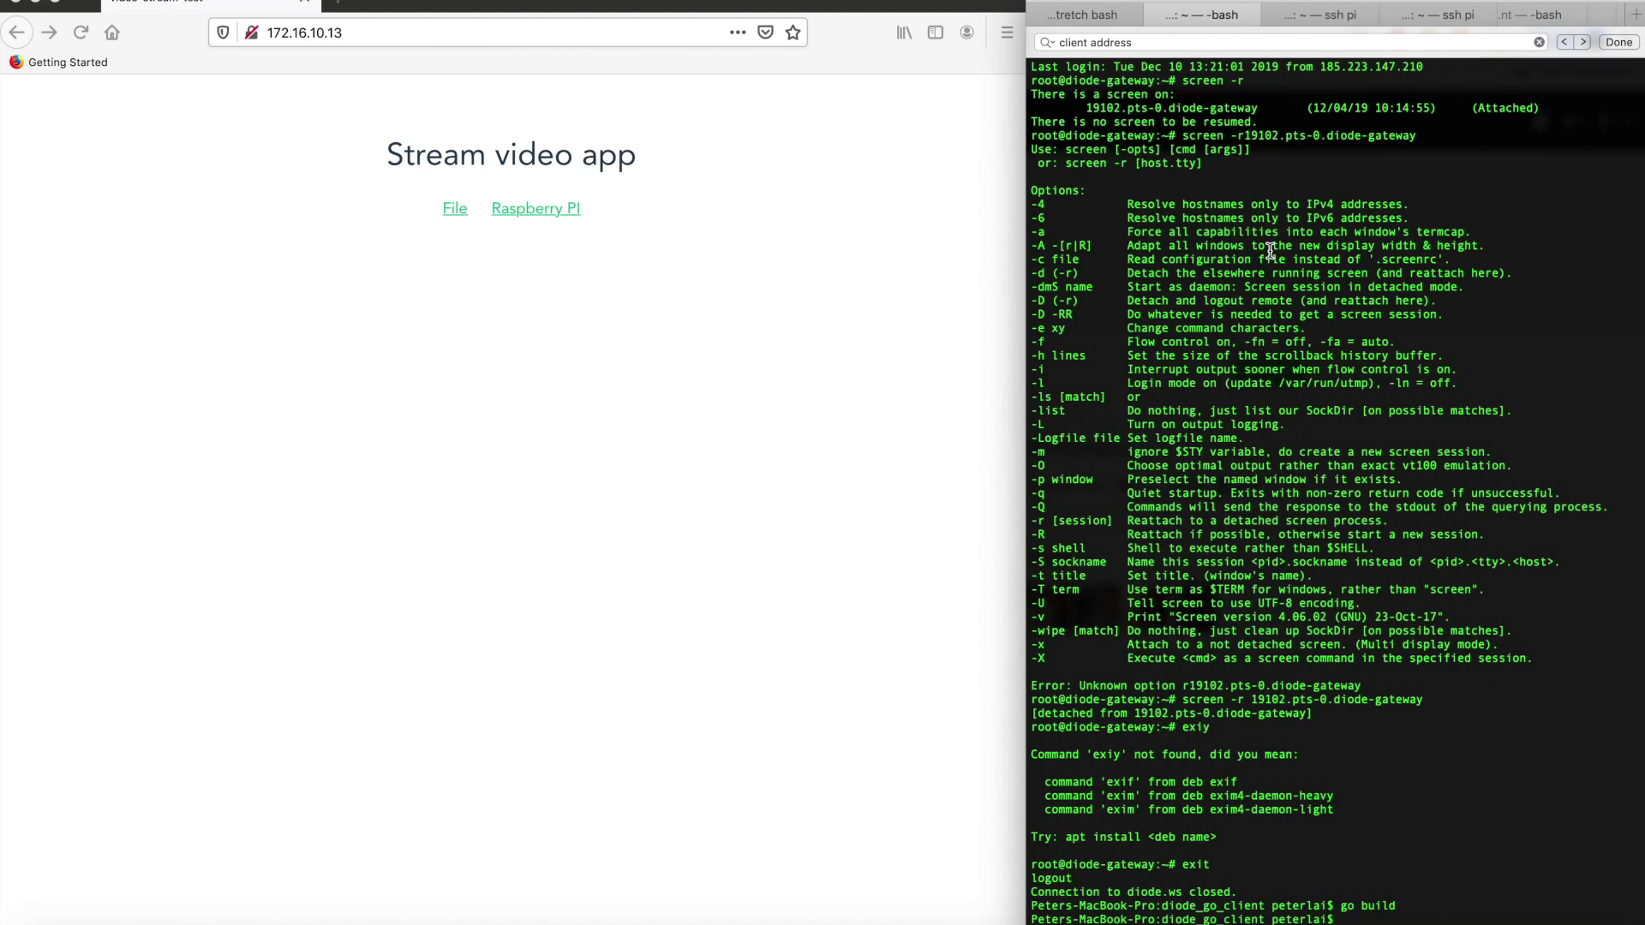
{"action": "key", "text": "Up"}
{"action": "key", "text": "Up"}
{"action": "key", "text": "Return"}
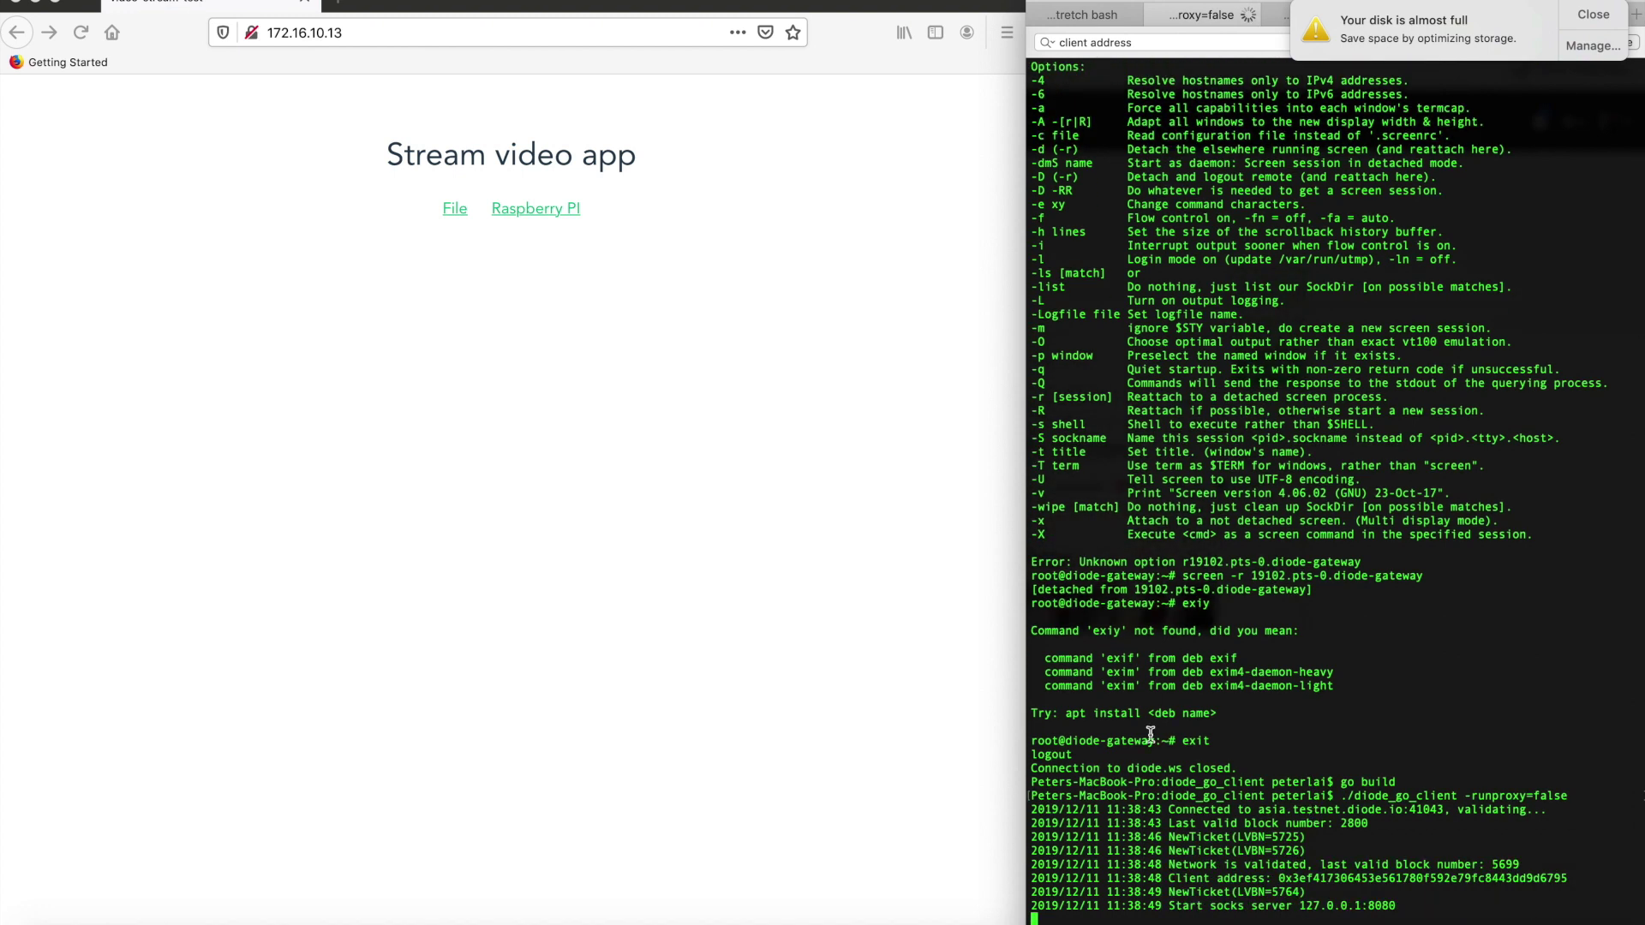
Load the Pi's app in a new tab at rw-<client address>.diode
{"action": "left_click", "coordinate": [343, 7]}
{"action": "type", "text": "rw-"}
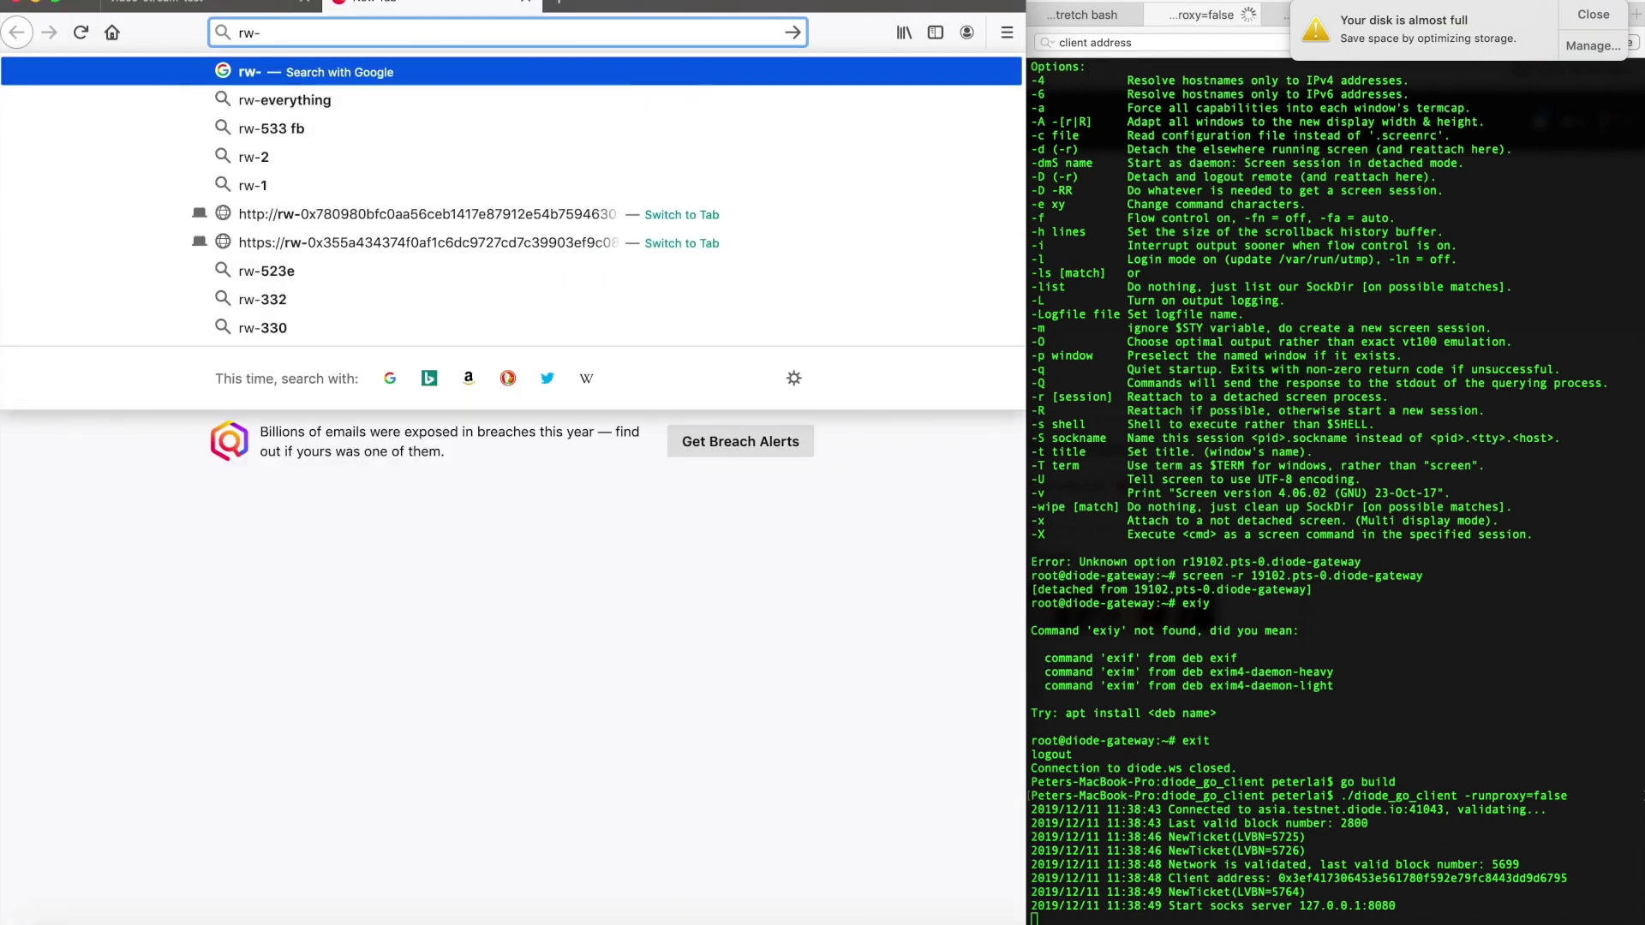
{"action": "key", "text": "super+v"}
{"action": "type", "text": ".diod"}
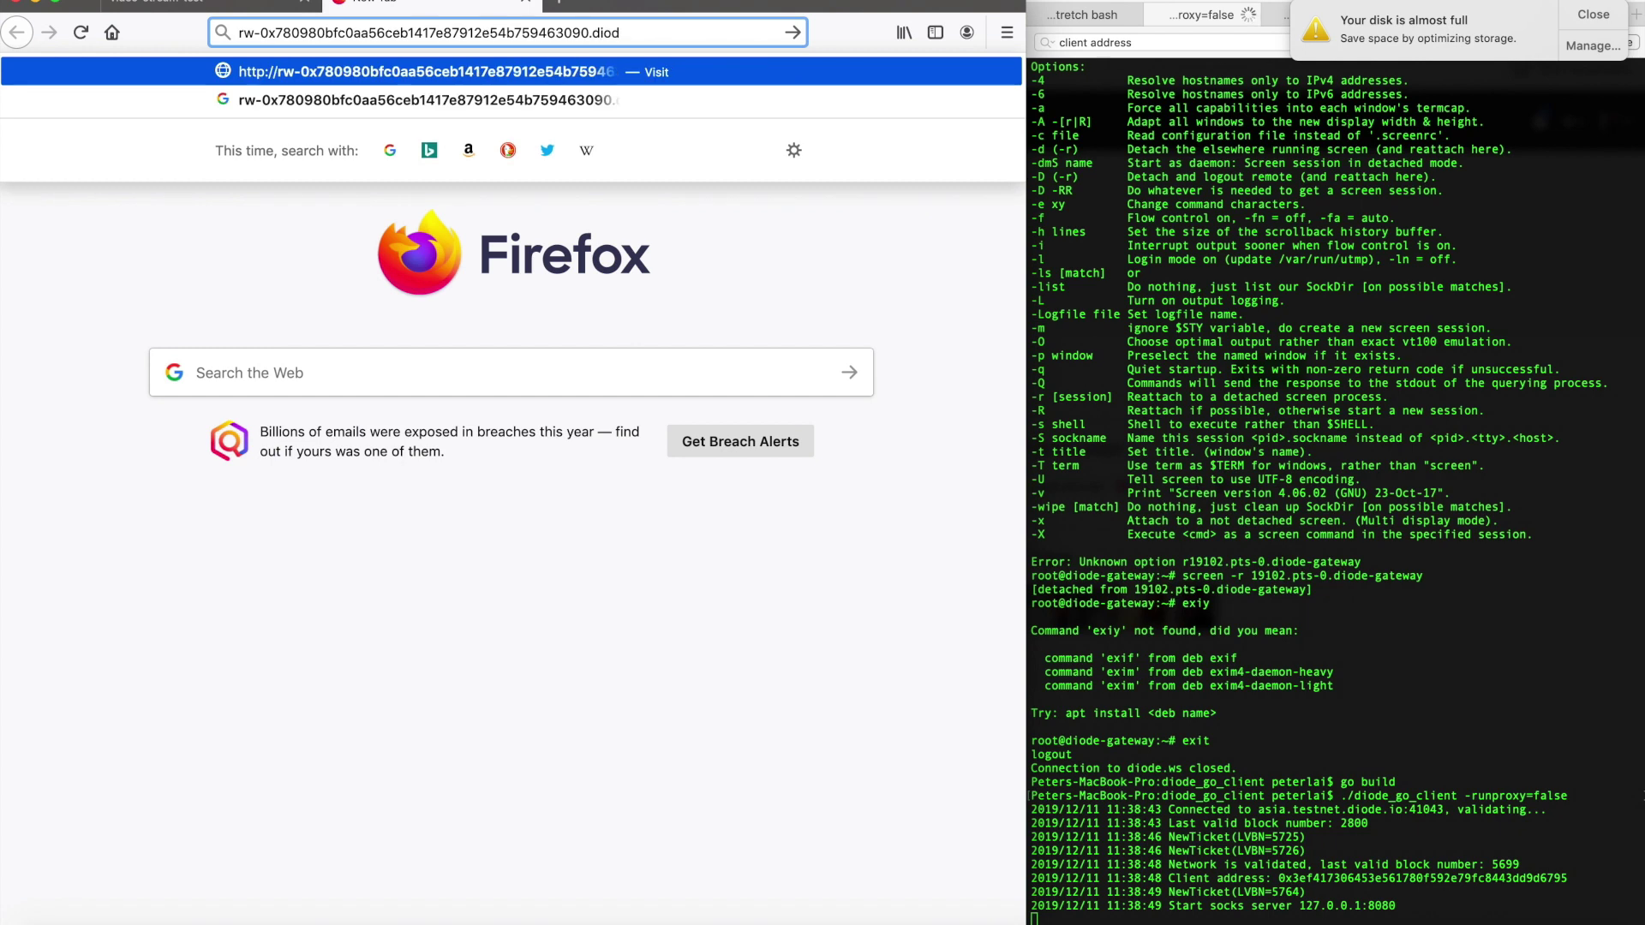
{"action": "type", "text": "e"}
{"action": "key", "text": "Return"}
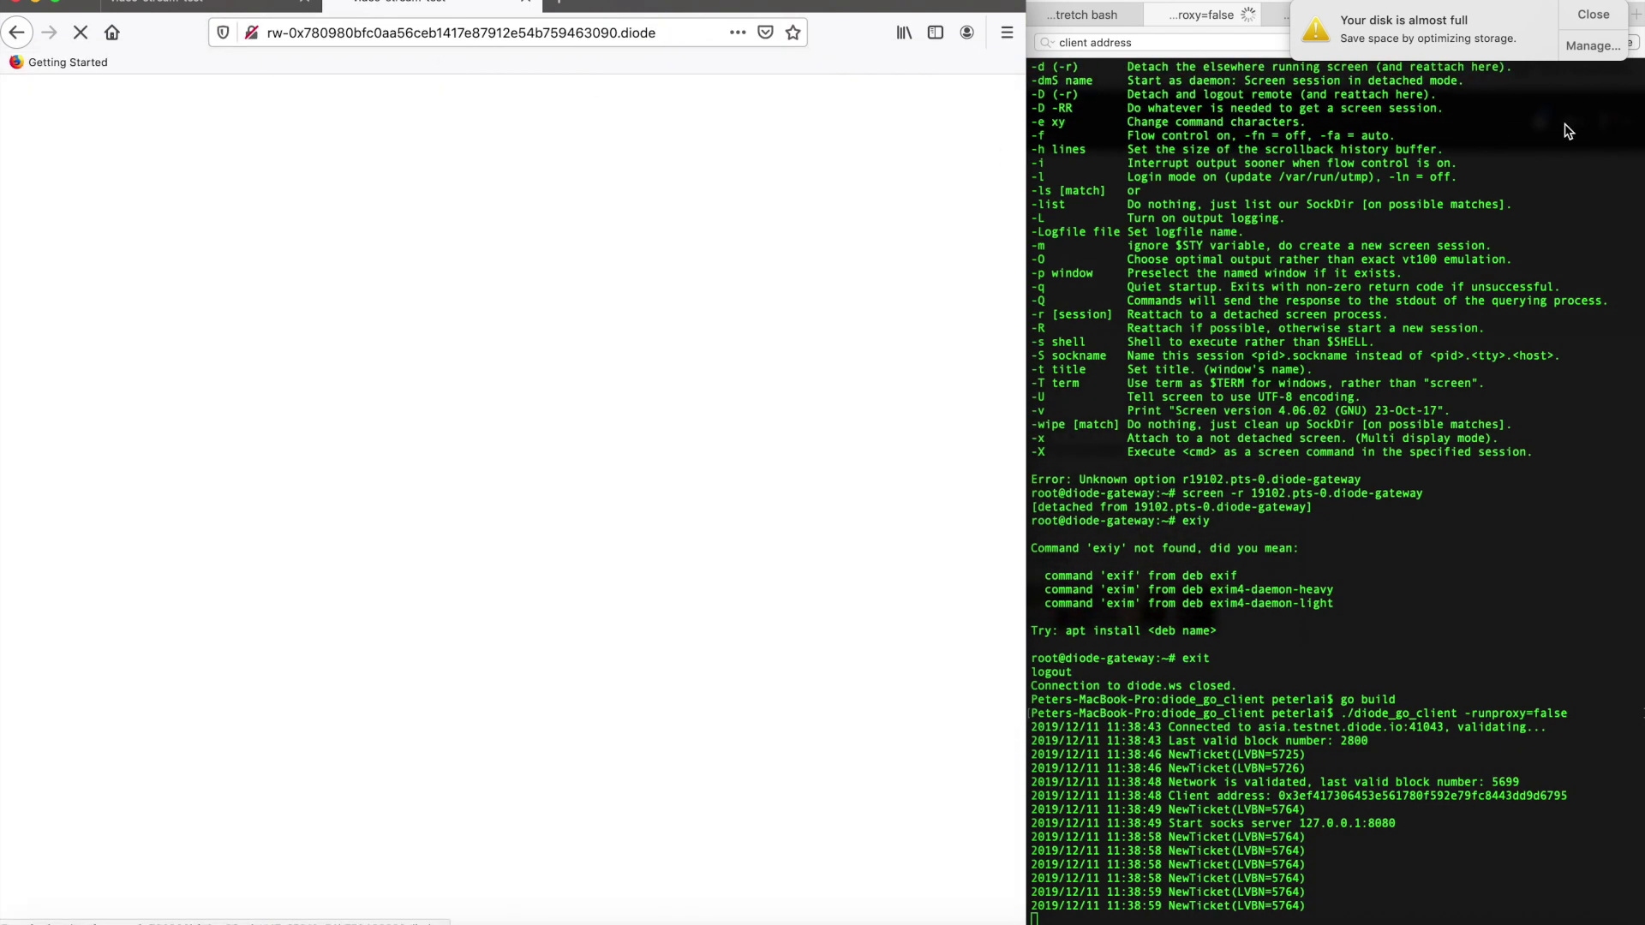
{"action": "left_click", "coordinate": [1594, 14]}
{"action": "left_click", "coordinate": [1312, 15]}
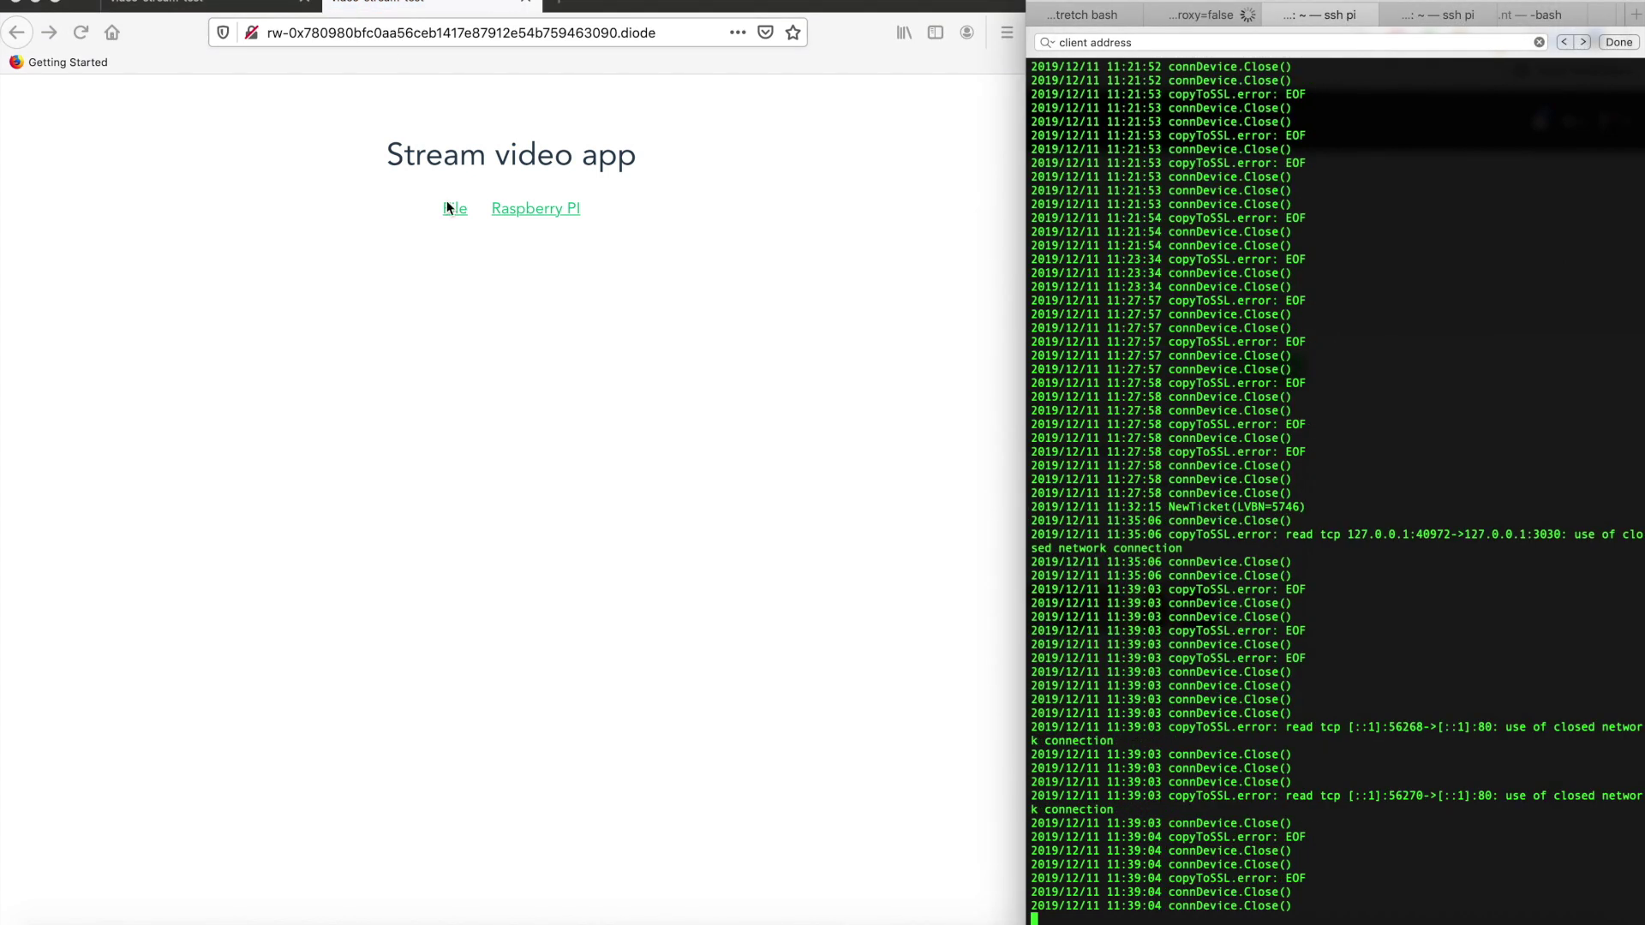
{"action": "left_click", "coordinate": [522, 211]}
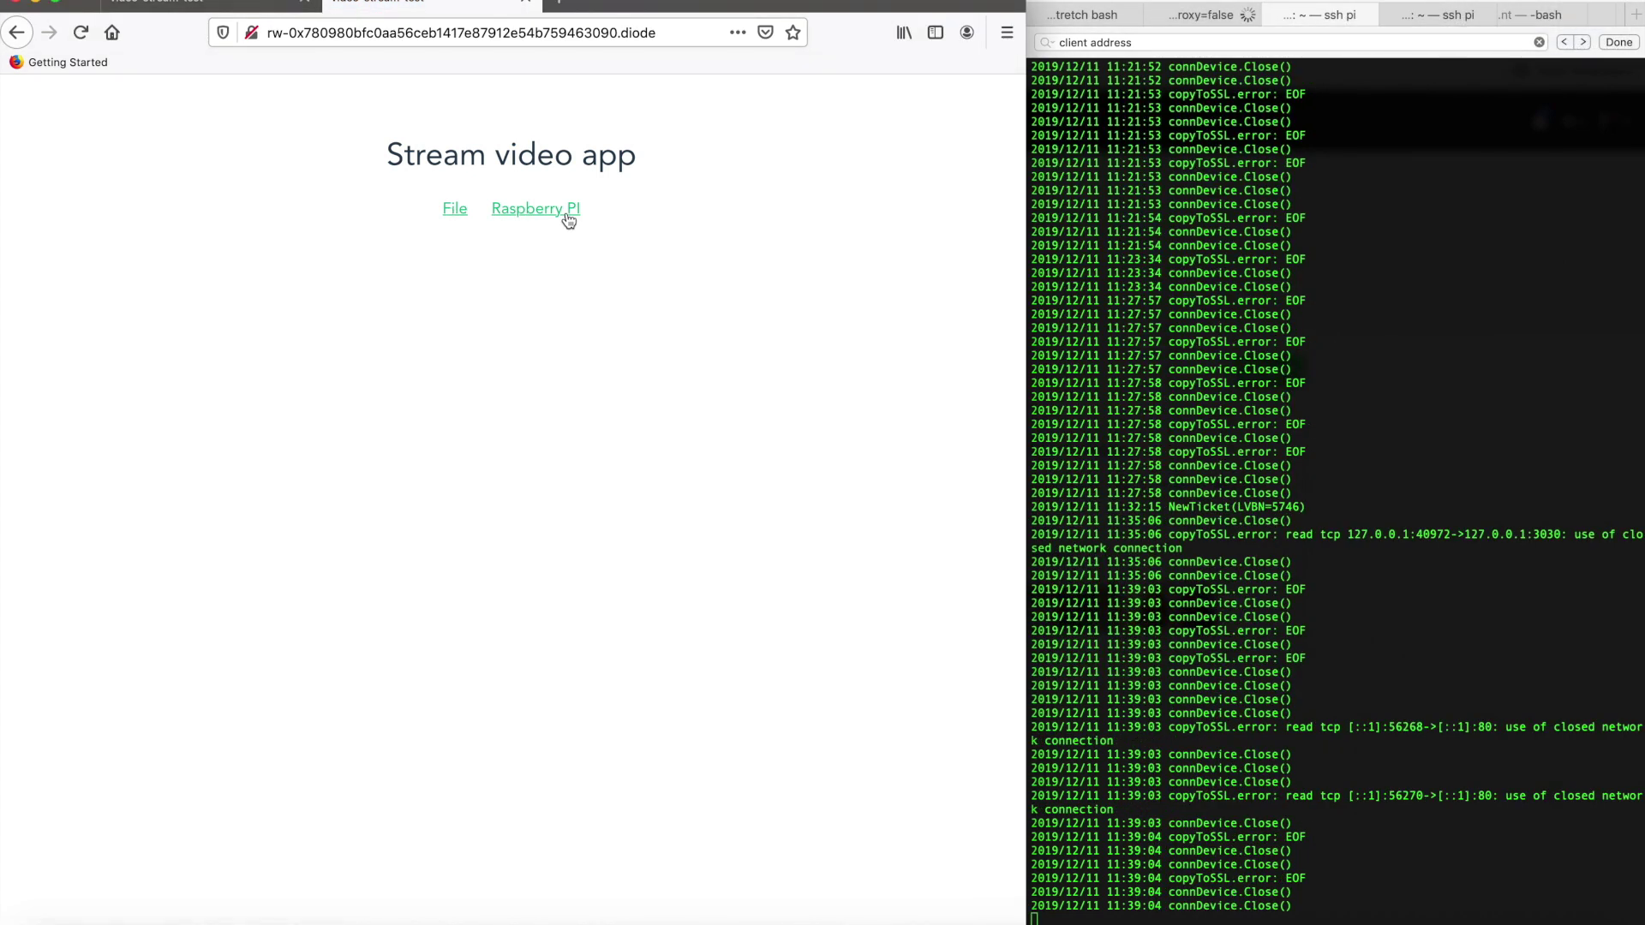
On the Raspberry PI page, stream the camera using the client address and port 3030, then stop
{"action": "left_click", "coordinate": [564, 215]}
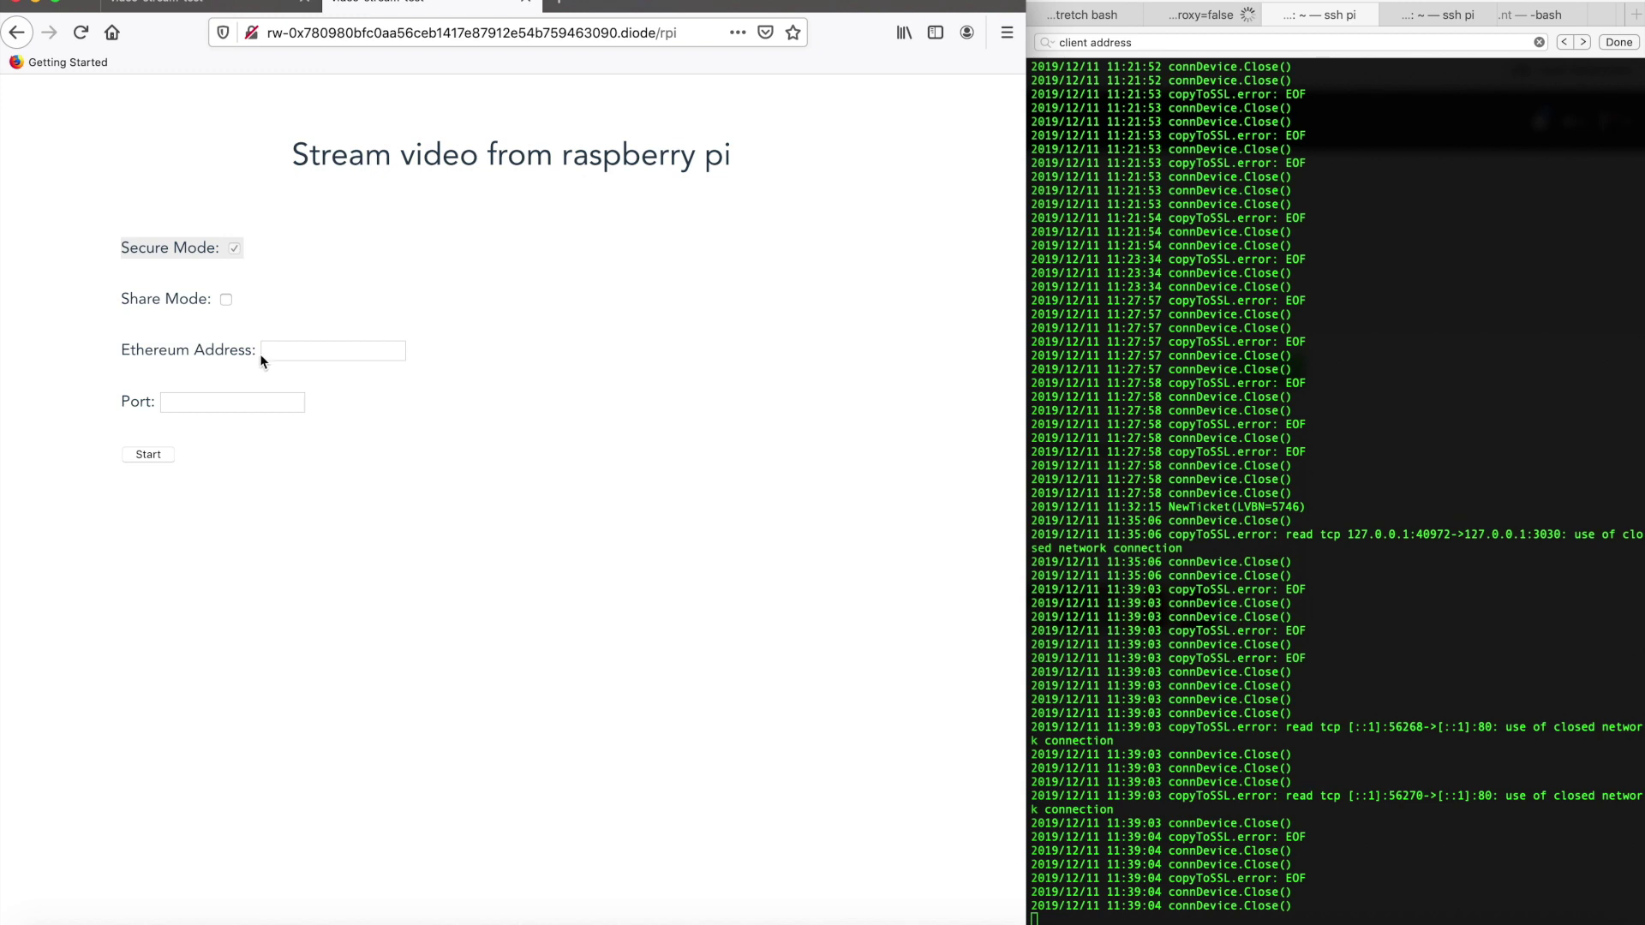
{"action": "left_click", "coordinate": [263, 354]}
{"action": "type", "text": "0x780980bfc0aa56ceb1417e87912e54b759463090"}
{"action": "left_click", "coordinate": [242, 405]}
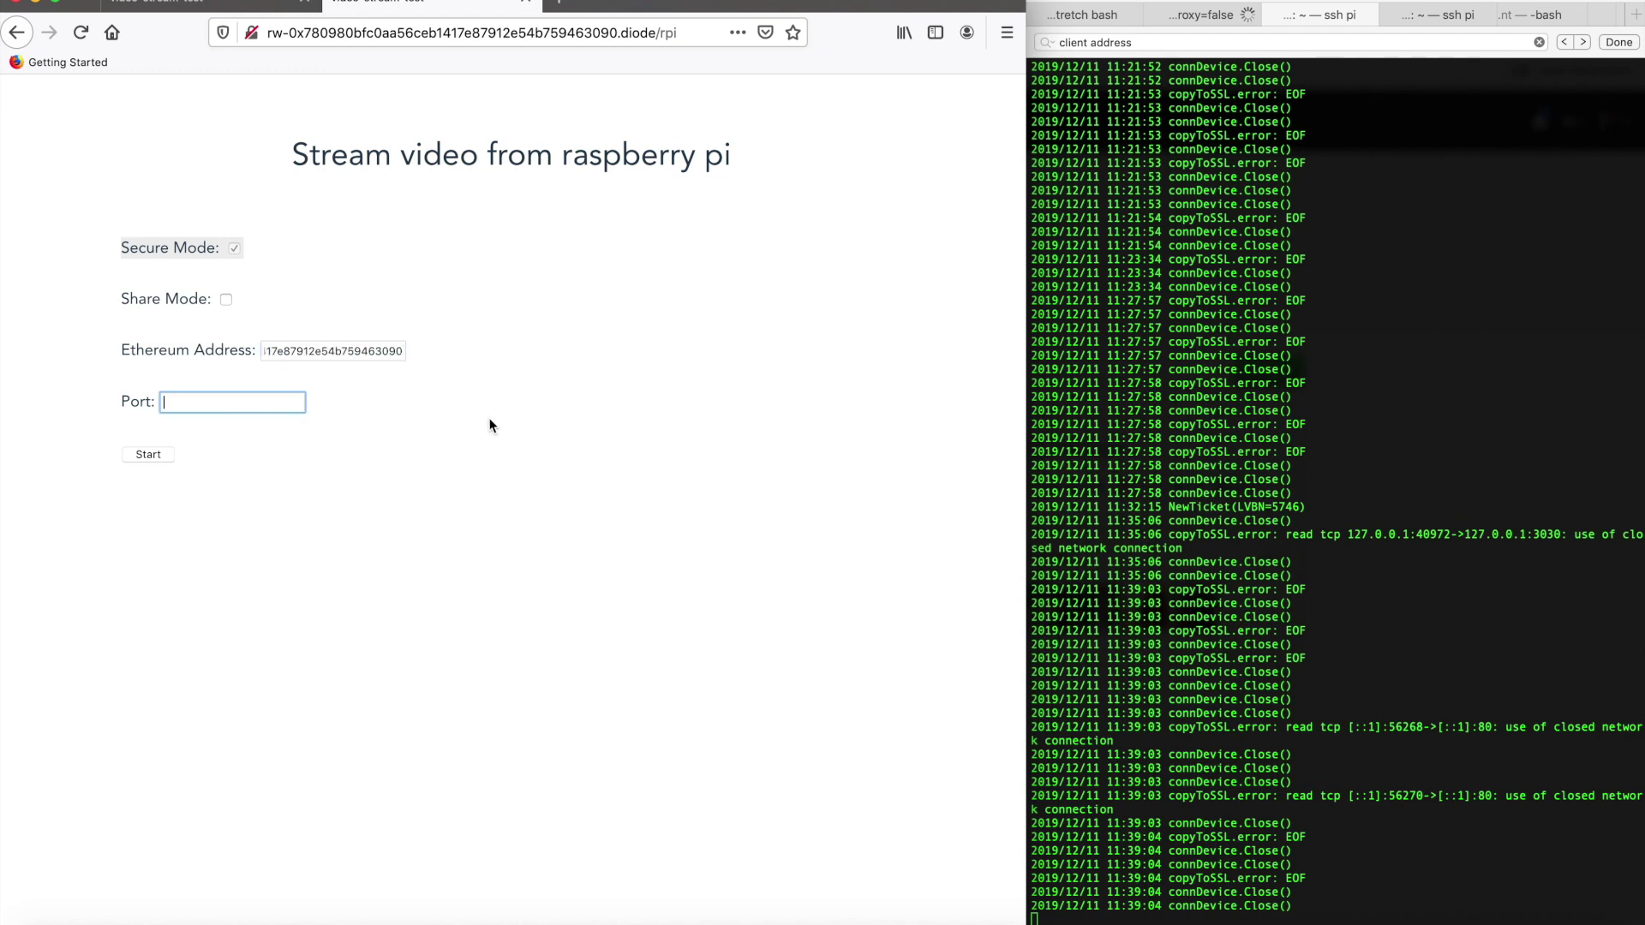
{"action": "type", "text": "3030"}
{"action": "left_click", "coordinate": [153, 457]}
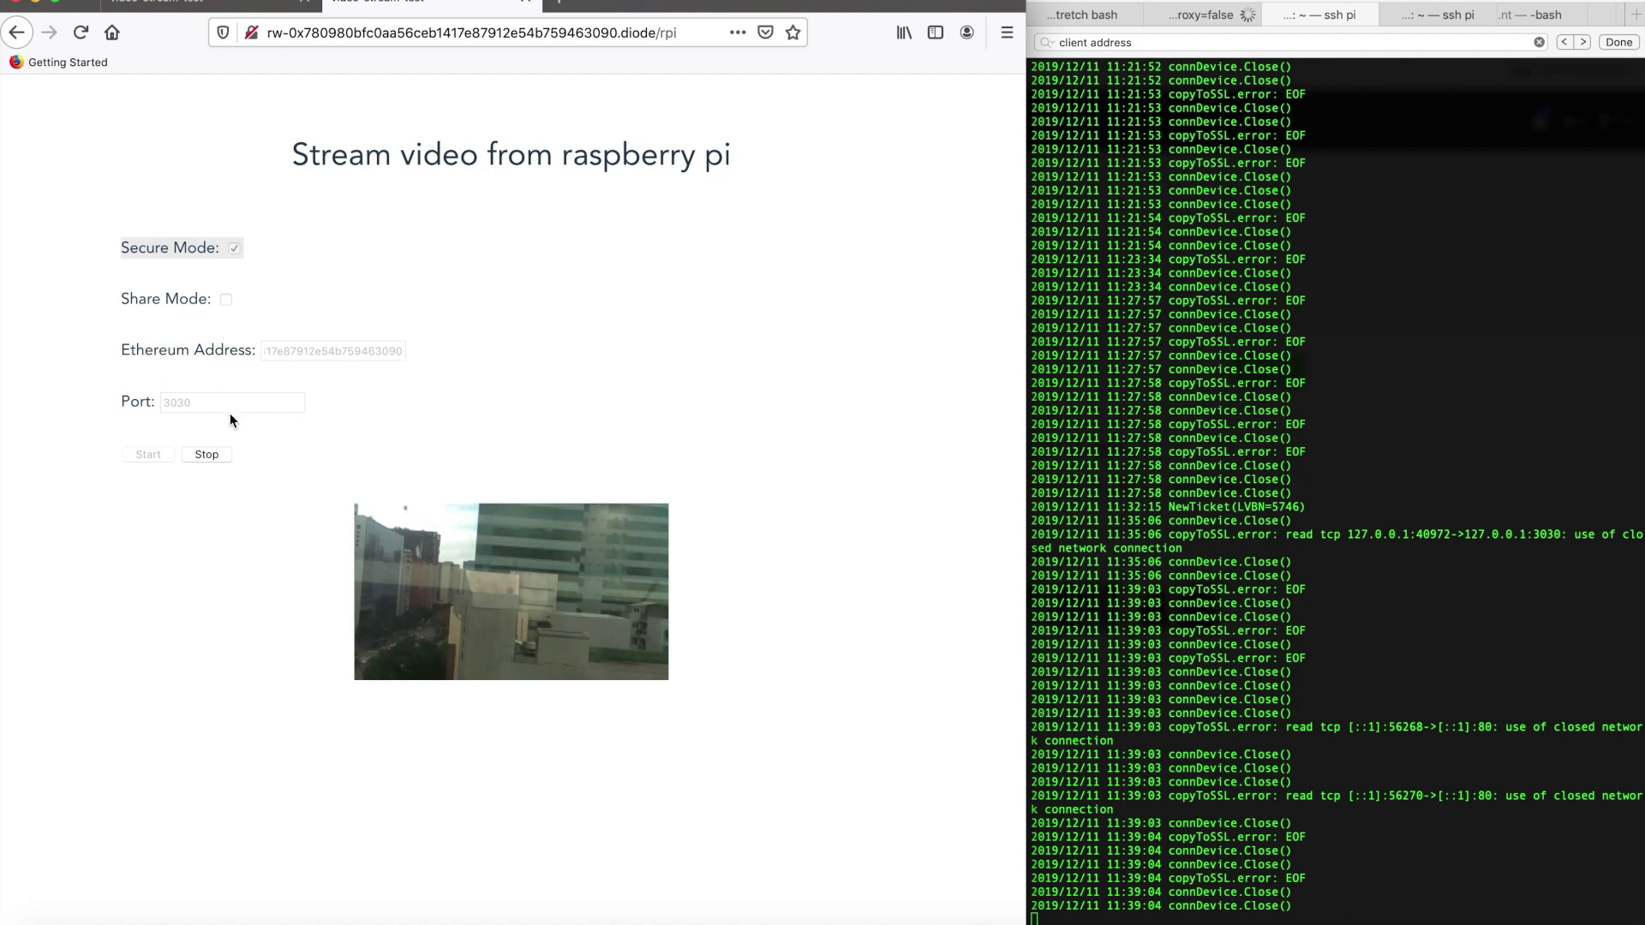
{"action": "left_click", "coordinate": [211, 456]}
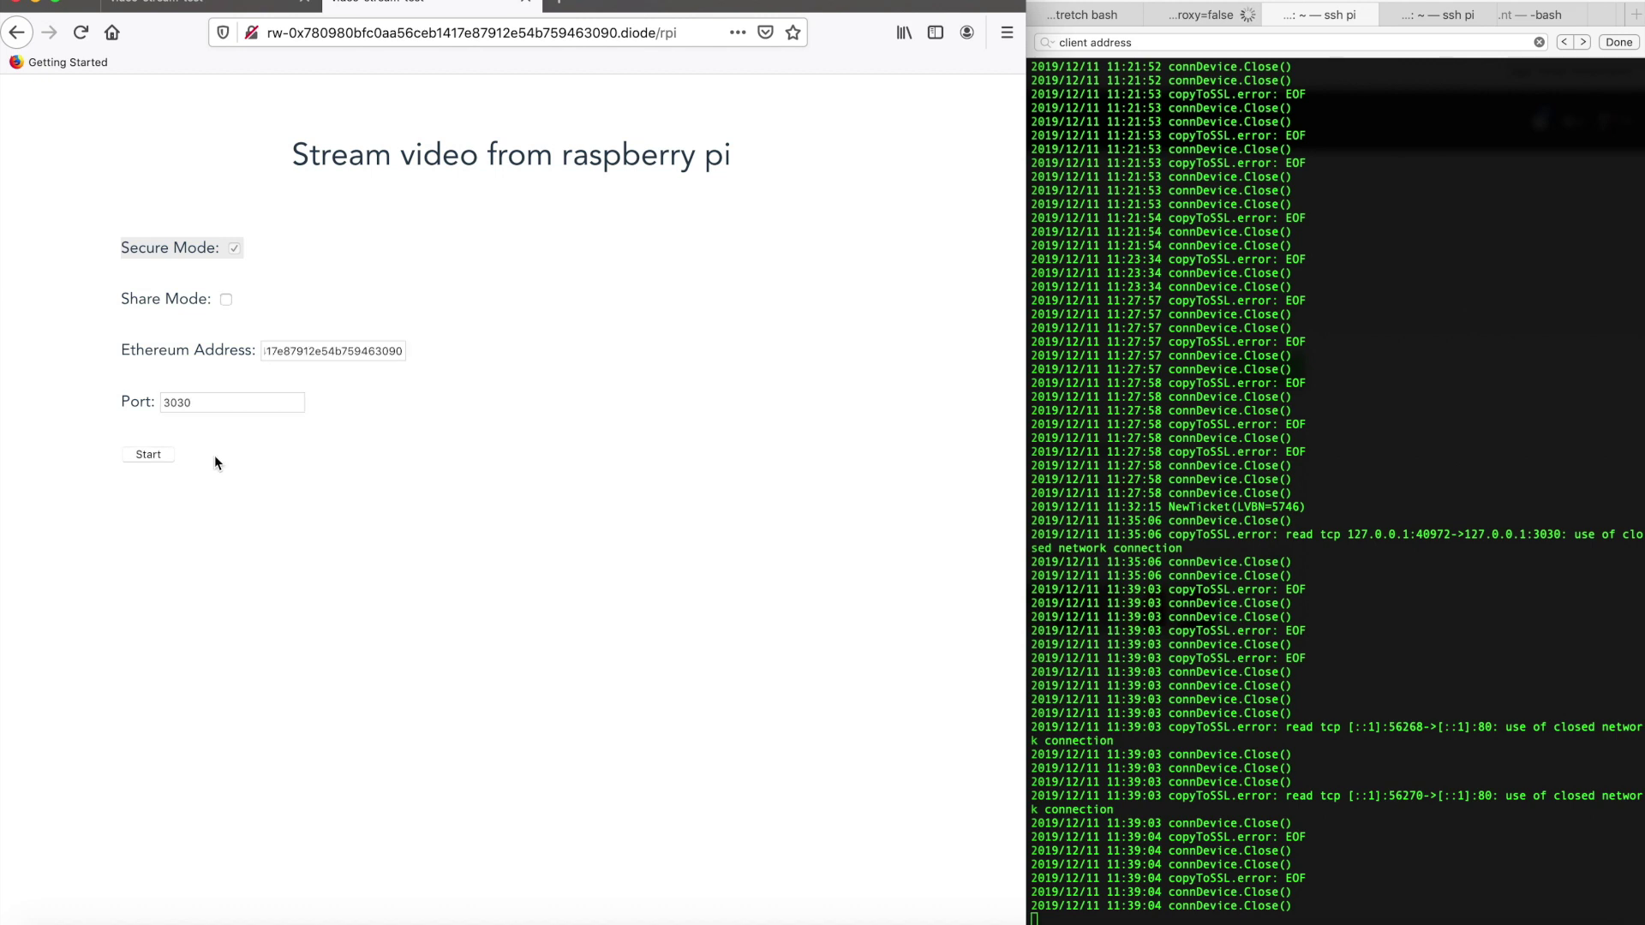
{"action": "left_click", "coordinate": [573, 4]}
{"action": "type", "text": "https"}
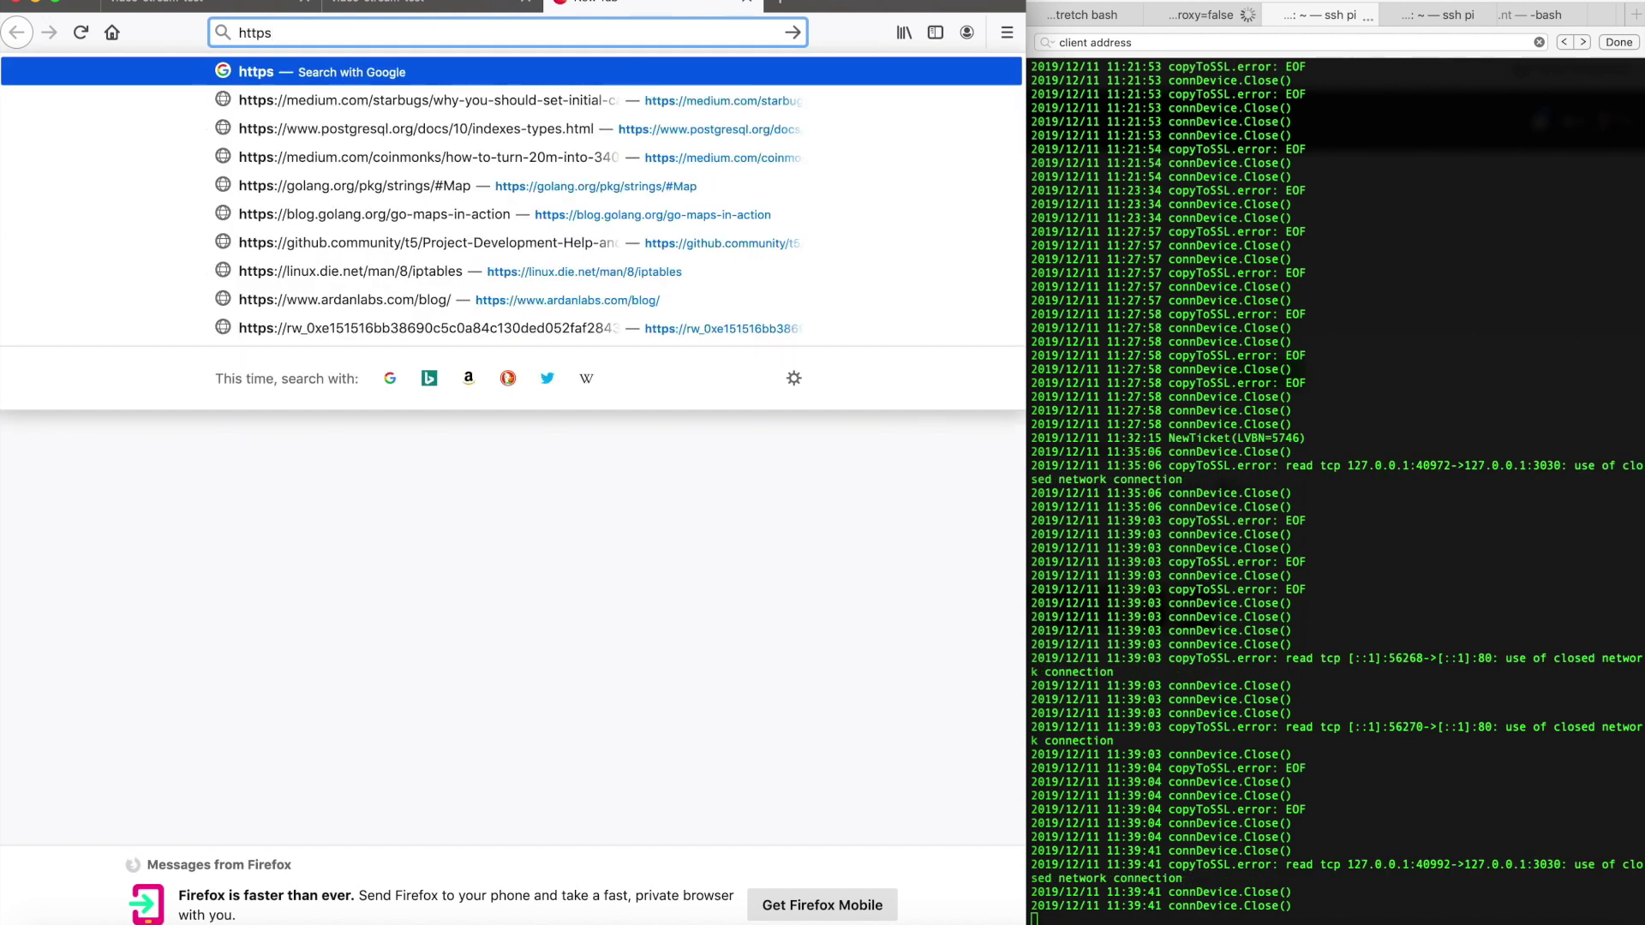
{"action": "type", "text": "://rw-0x780980bfc0aa56ceb1417e87912e54b759463090"}
{"action": "type", "text": "."}
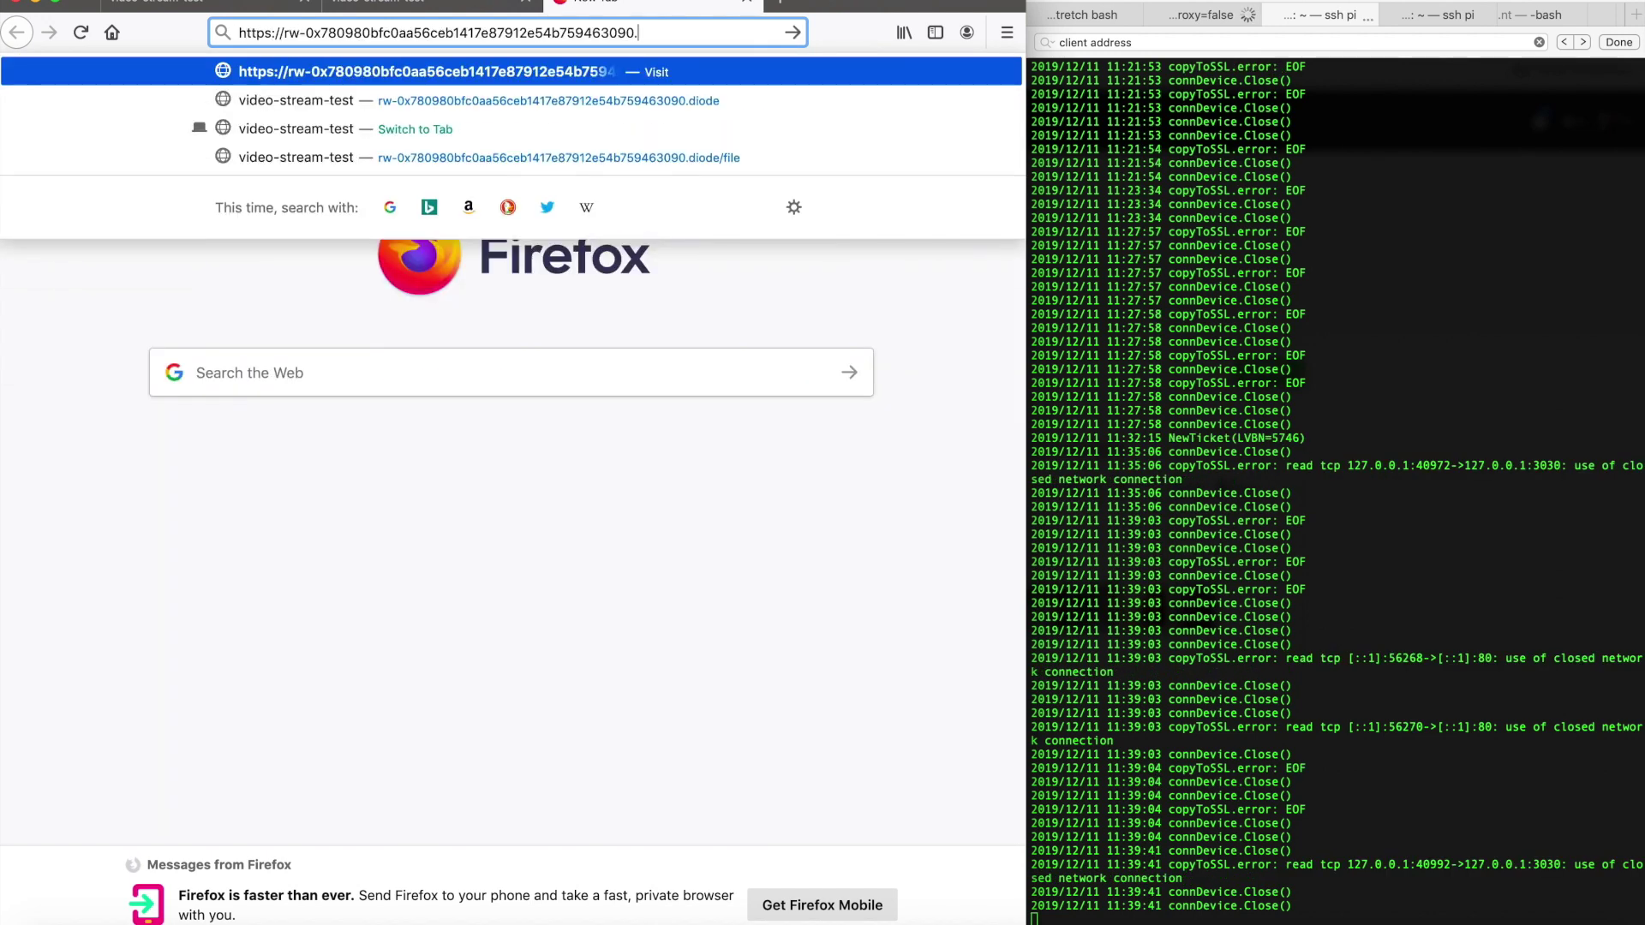
{"action": "type", "text": "diode.link"}
{"action": "key", "text": "Return"}
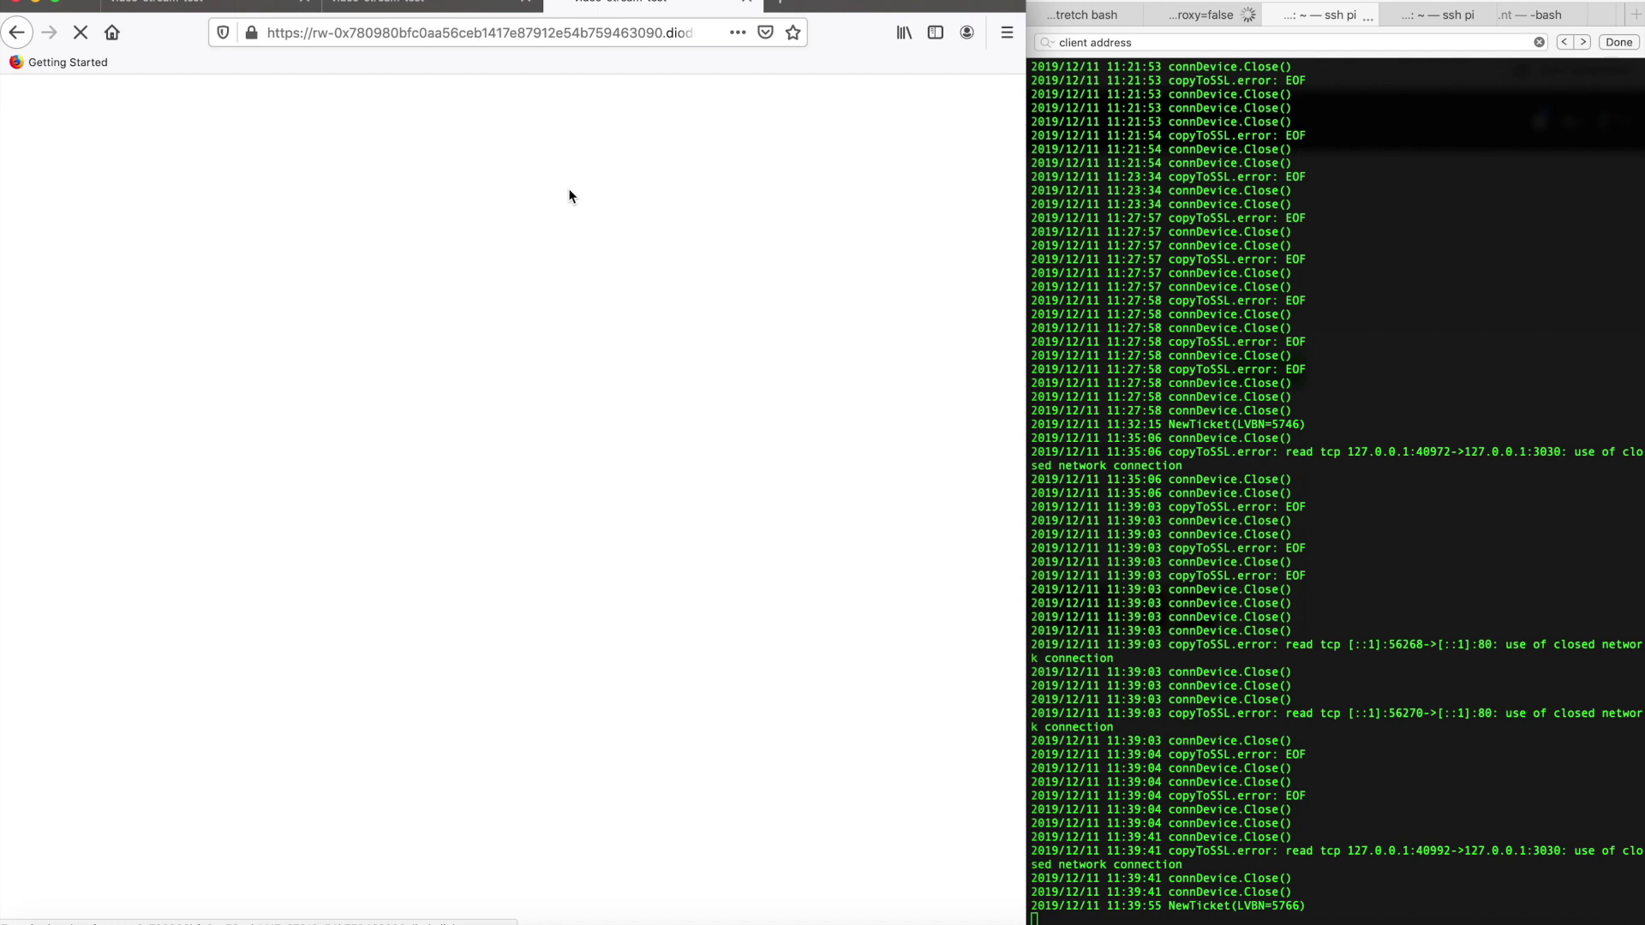
On the Raspberry Pi page, enter the client address and port 3030, and start streaming
{"action": "left_click", "coordinate": [544, 213]}
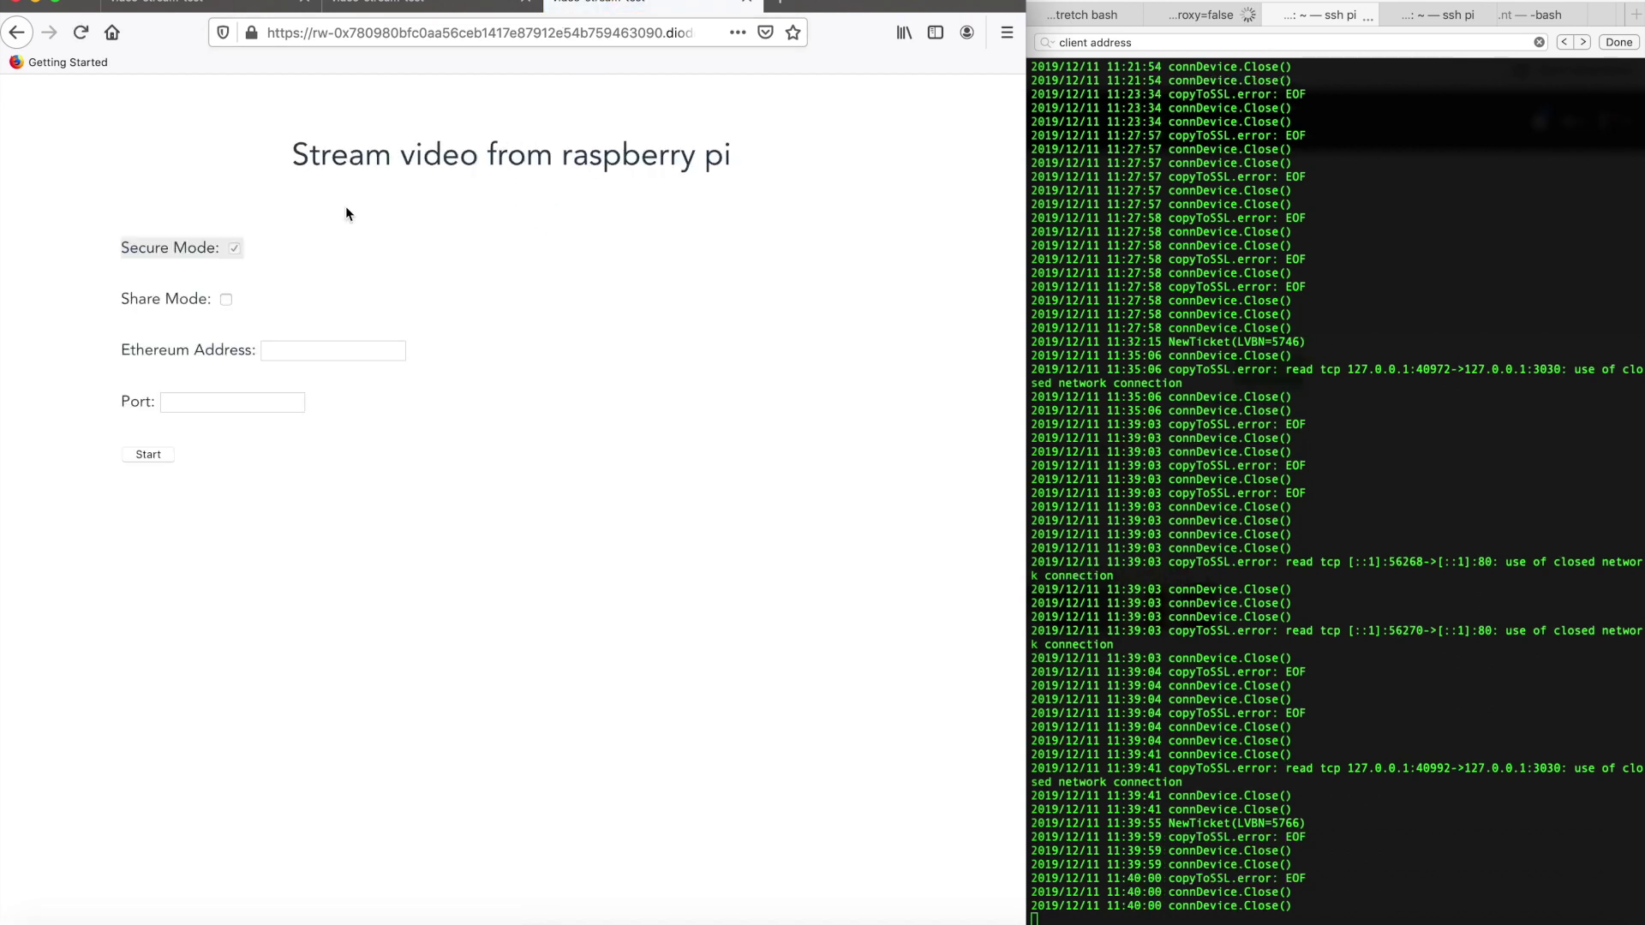
{"action": "left_click", "coordinate": [288, 357]}
{"action": "type", "text": "0x780980bfc0aa56ceb1417e87912e54b759463090"}
{"action": "left_click", "coordinate": [262, 402]}
{"action": "type", "text": "303"}
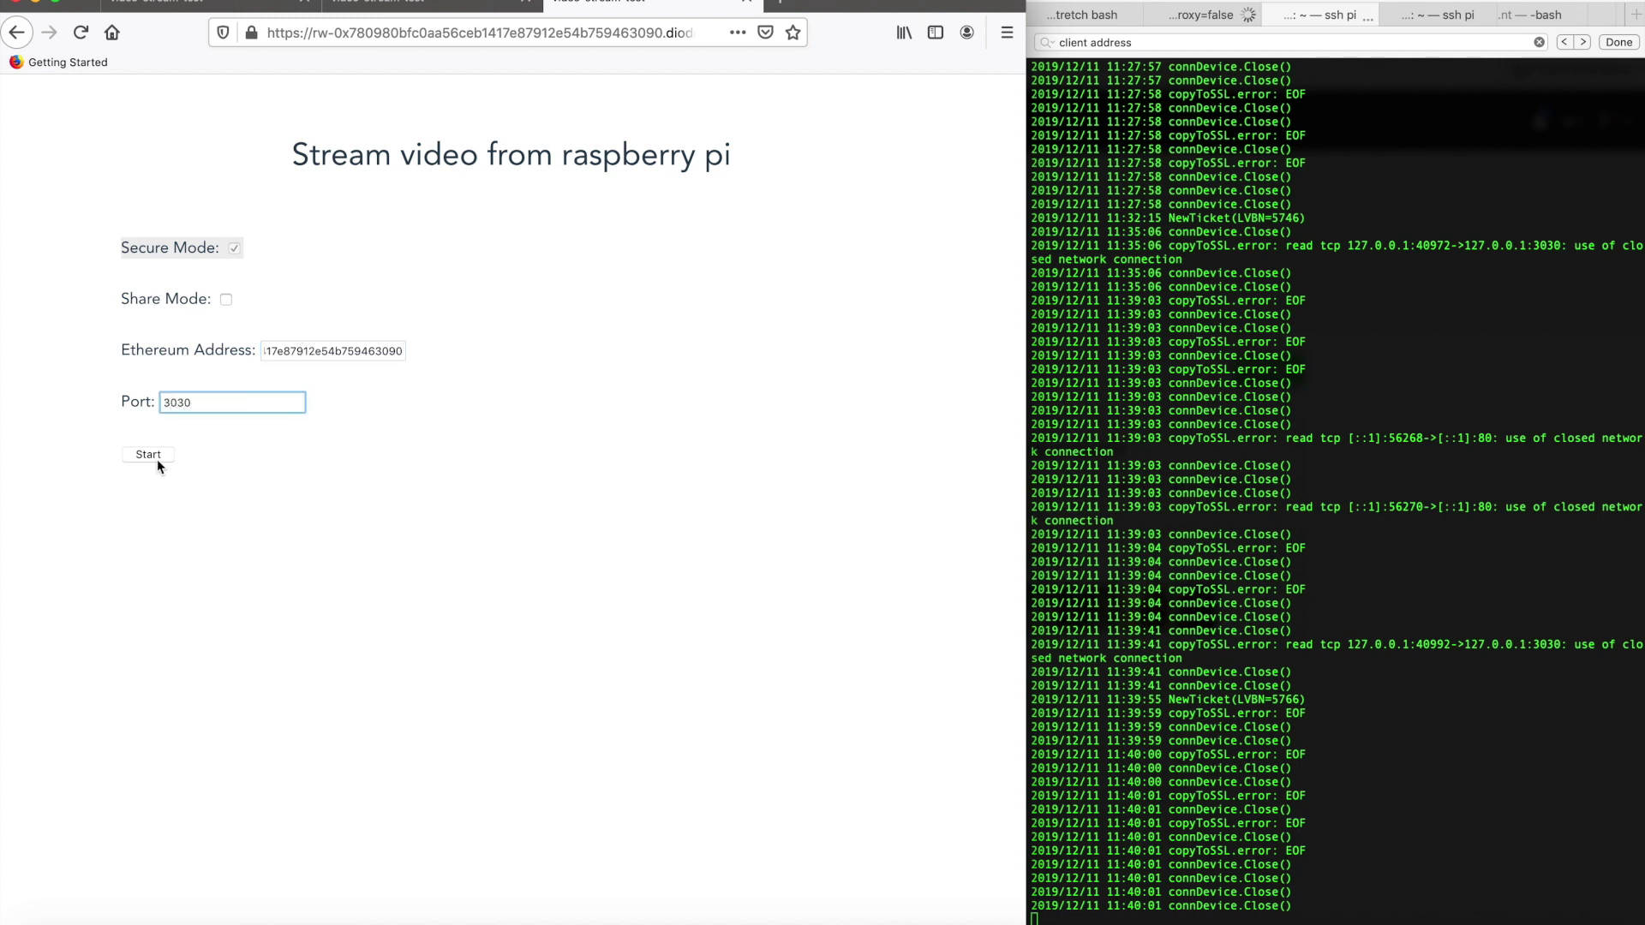
{"action": "left_click", "coordinate": [157, 457]}
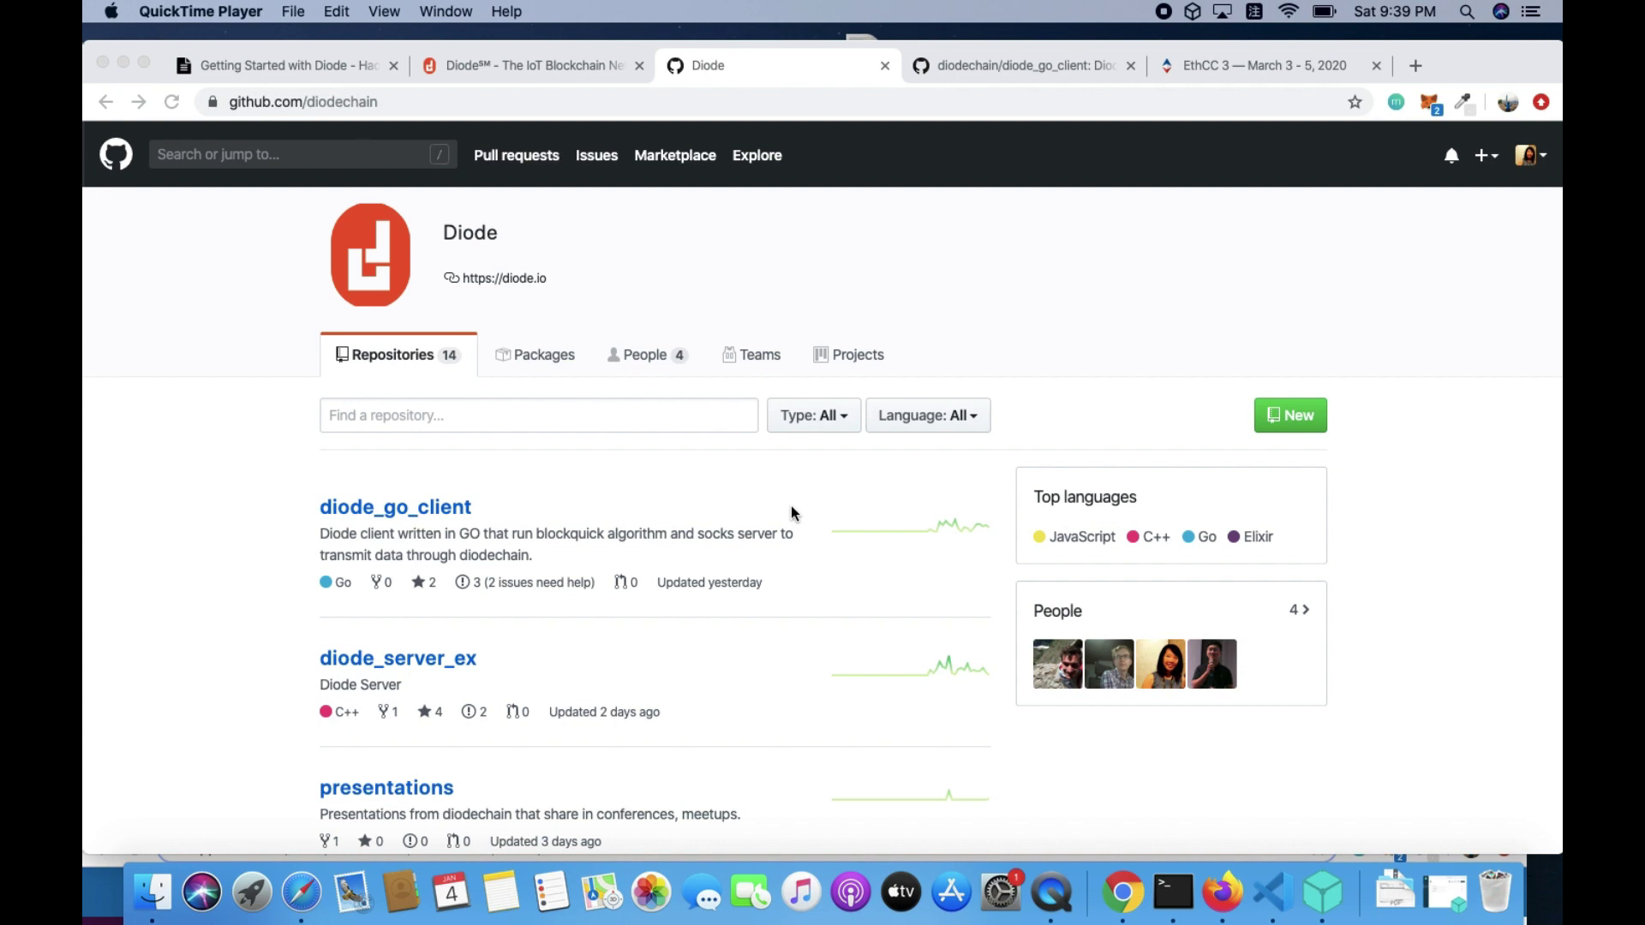
Switch to the 'EthCC 3 — March 3 - 5, 2020' tab showing ethcc.io
{"action": "left_click", "coordinate": [1234, 72]}
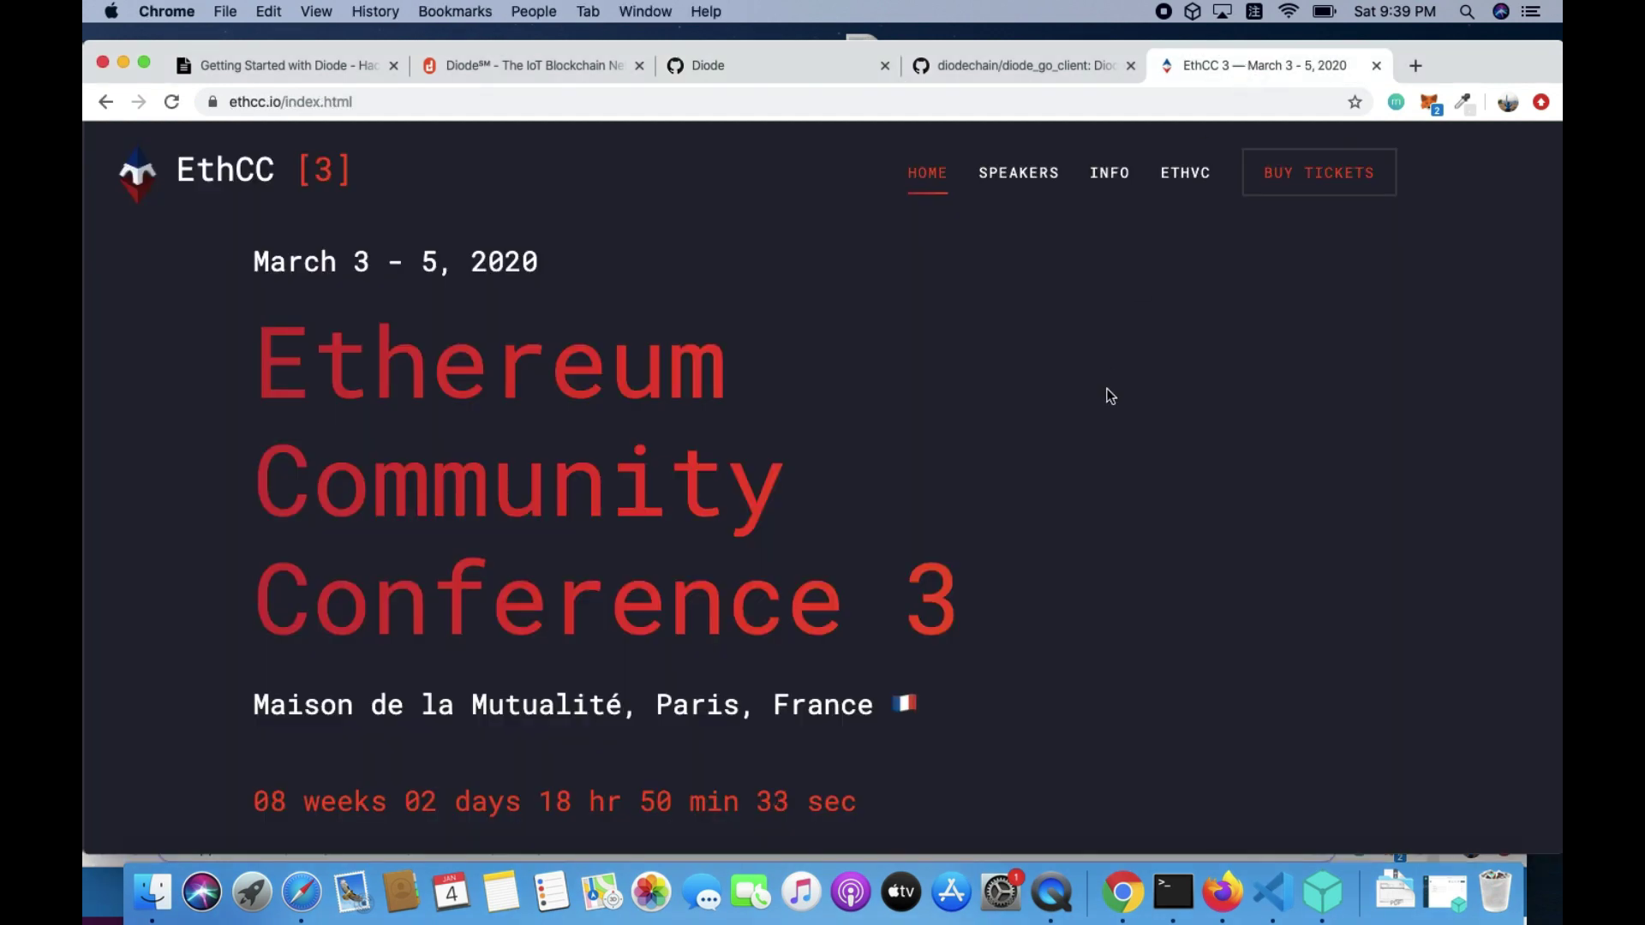